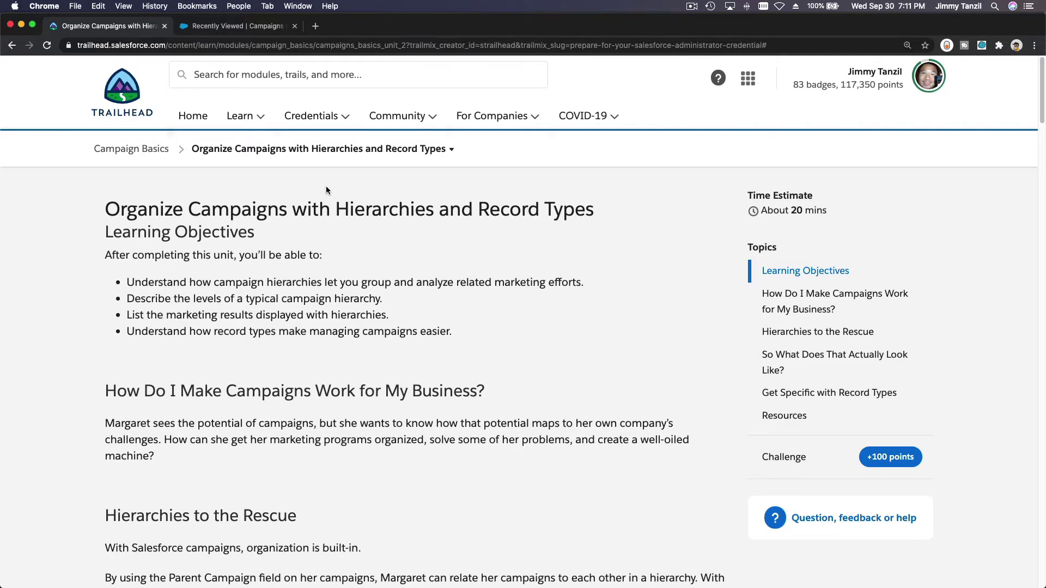
Step: Review the Trailhead unit on campaign hierarchies, down to the example hierarchy diagram
left_click(243, 33)
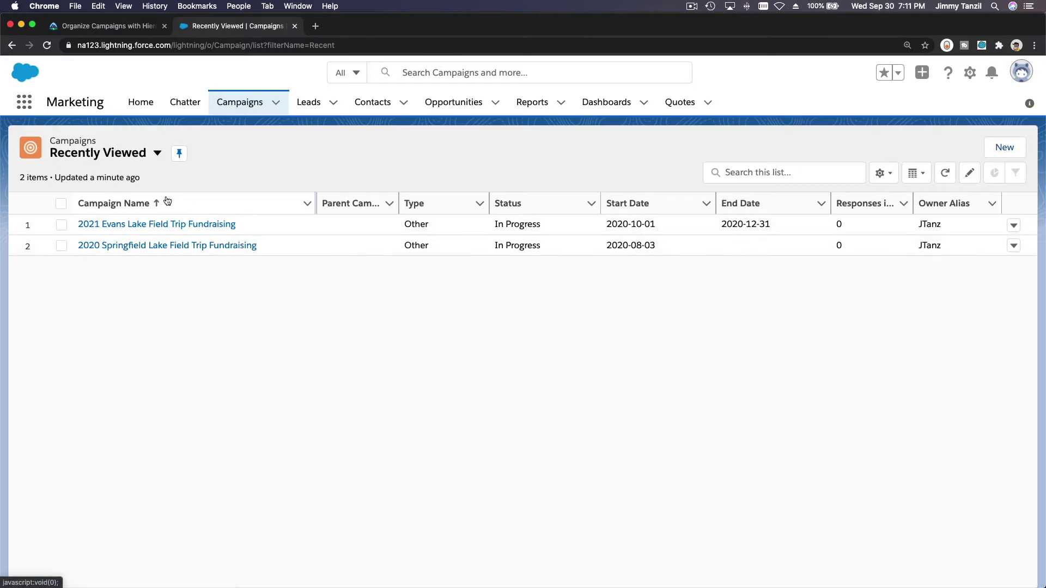
left_click(116, 28)
scroll(494, 266, "down", 15)
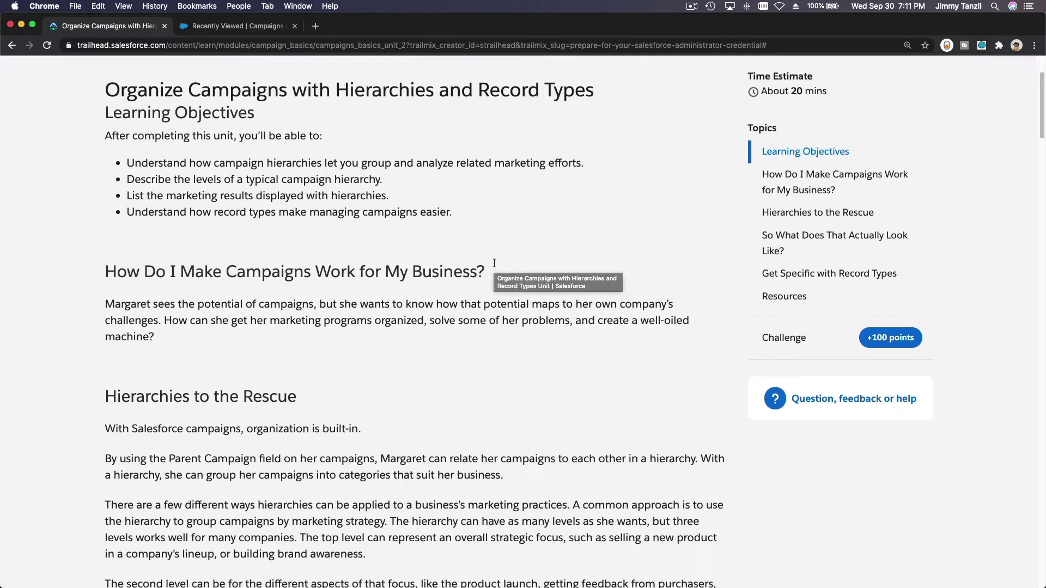
scroll(494, 267, "down", 1)
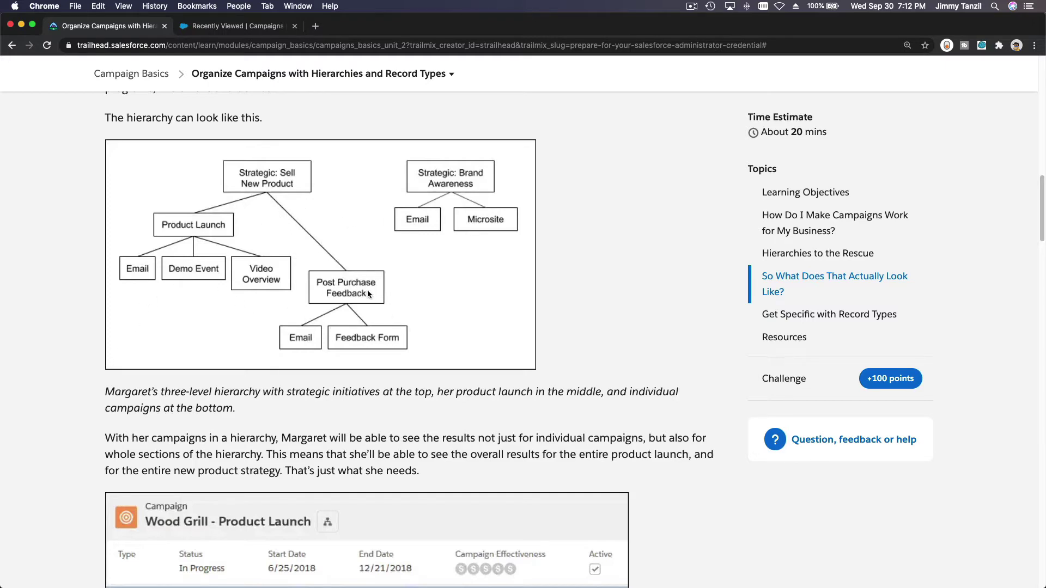
Step: Switch to Salesforce and start a new campaign named "Parent Initiated Events"
left_click(229, 27)
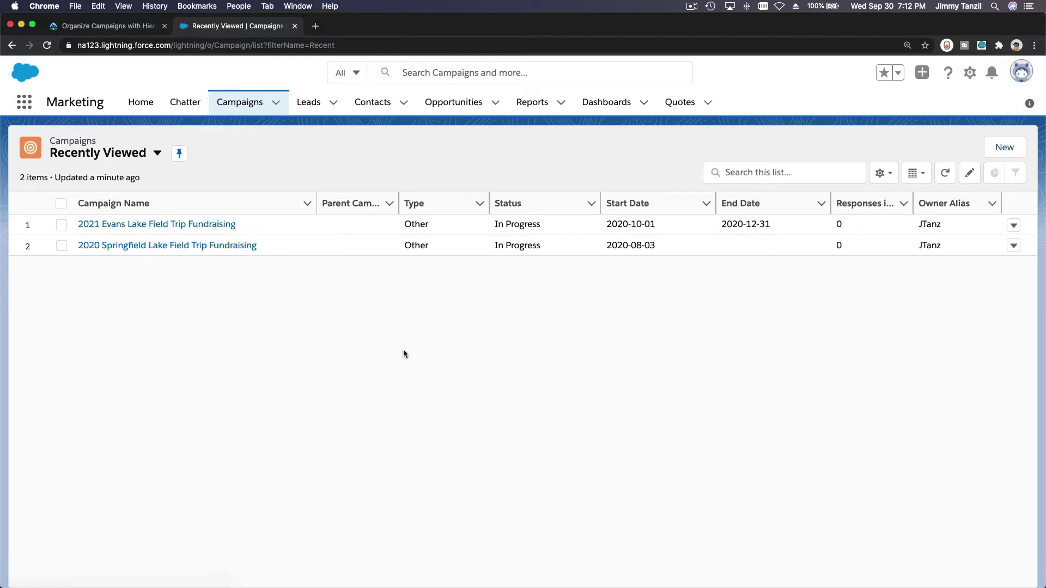
left_click(1004, 147)
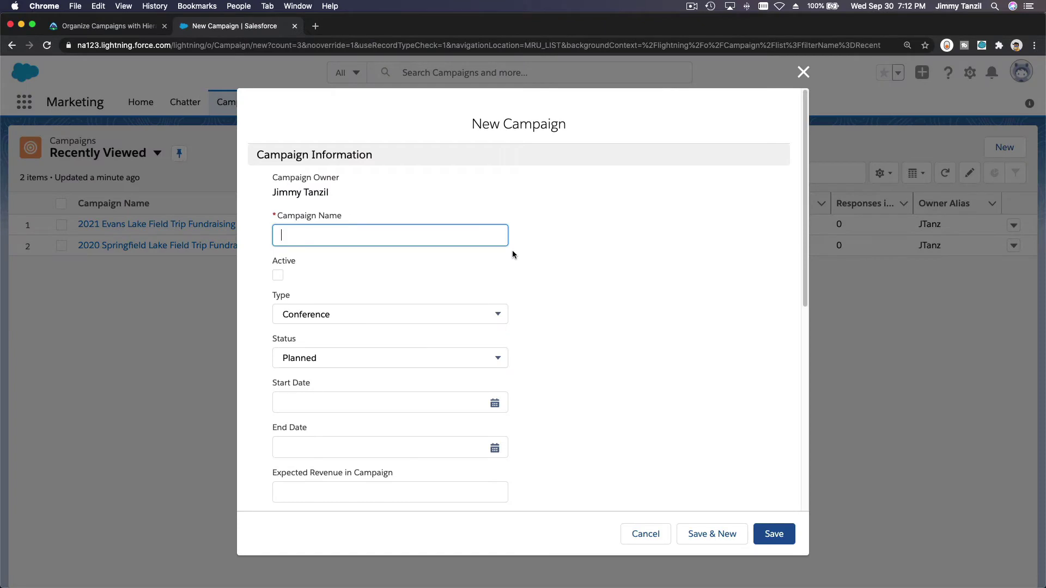
type("Parent Initiated Campaign")
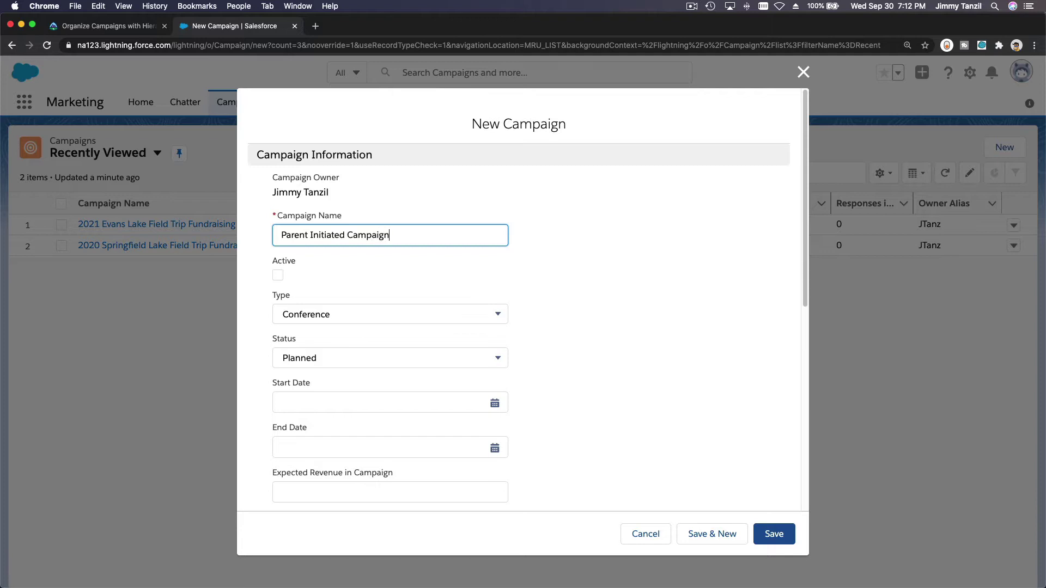
key("BackSpace")
key("BackSpace")
key("BackSpace")
key("BackSpace")
key("BackSpace")
key("BackSpace")
key("BackSpace")
key("BackSpace")
type("ev")
key("BackSpace")
key("BackSpace")
type("Events")
Step: Mark the new campaign as active, with type Other and status In Progress
left_click(277, 276)
left_click(356, 314)
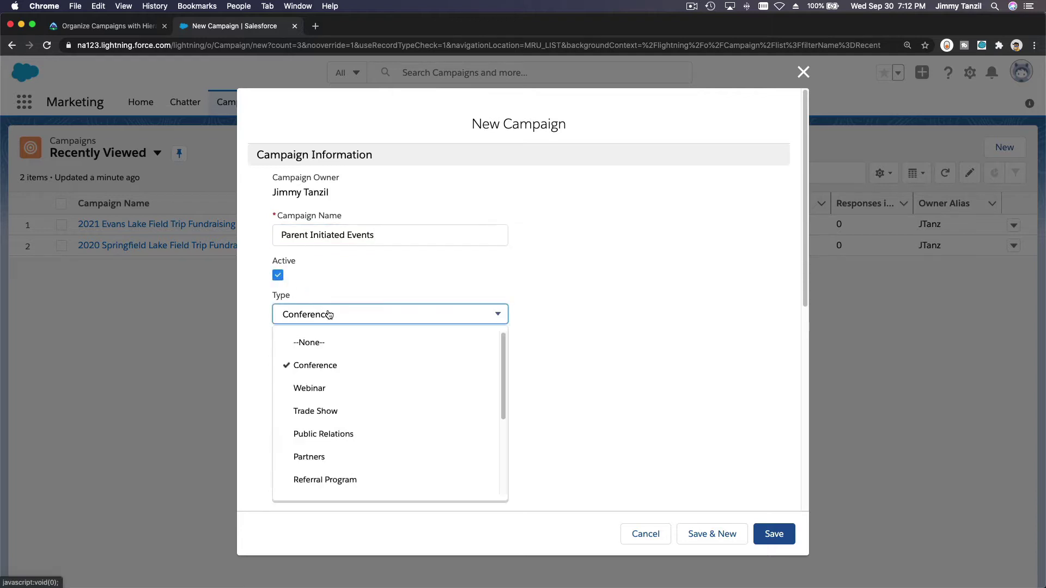
scroll(358, 385, "down", 3)
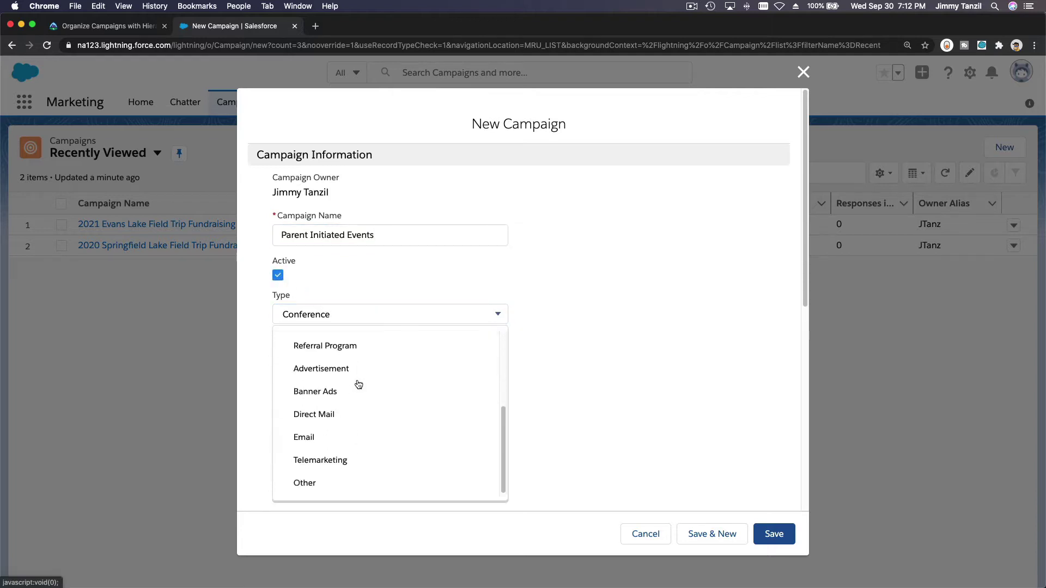
left_click(352, 478)
left_click(338, 358)
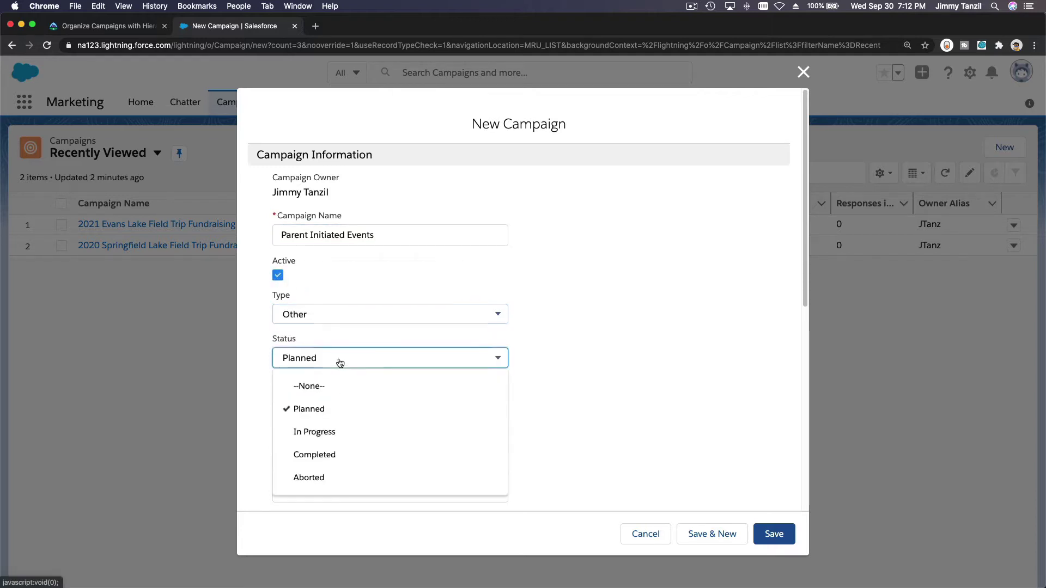
left_click(347, 436)
Step: Set the campaign's start date to 2020-10-01 and its end date to 2020-12-31
scroll(534, 417, "down", 4)
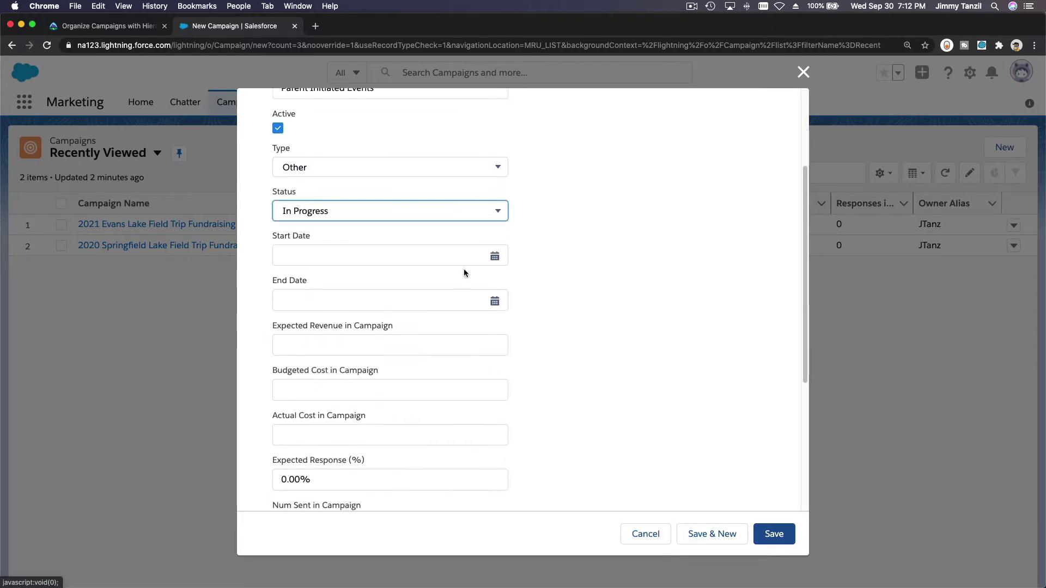
left_click(464, 261)
left_click(401, 278)
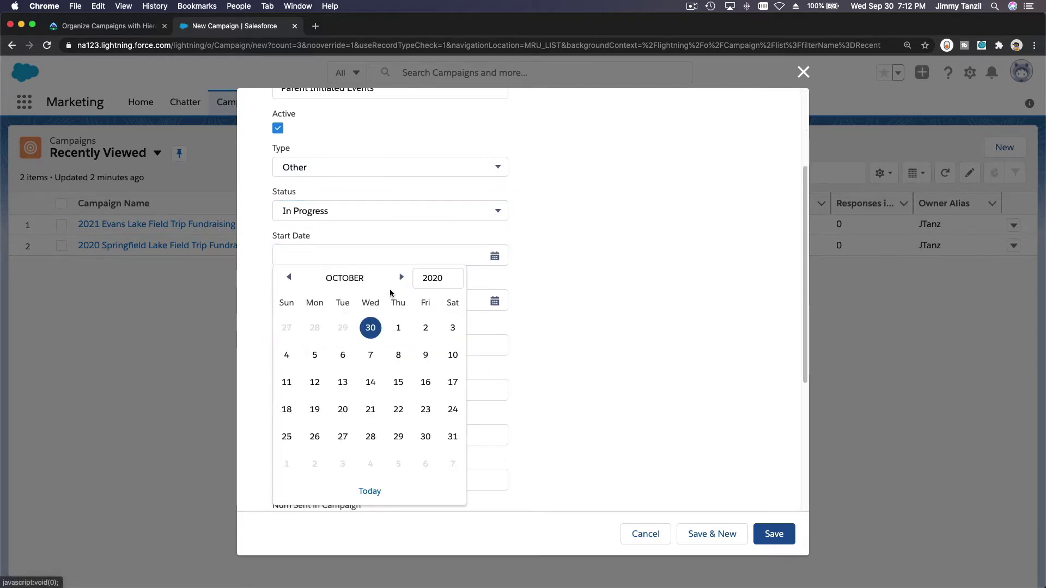
left_click(397, 329)
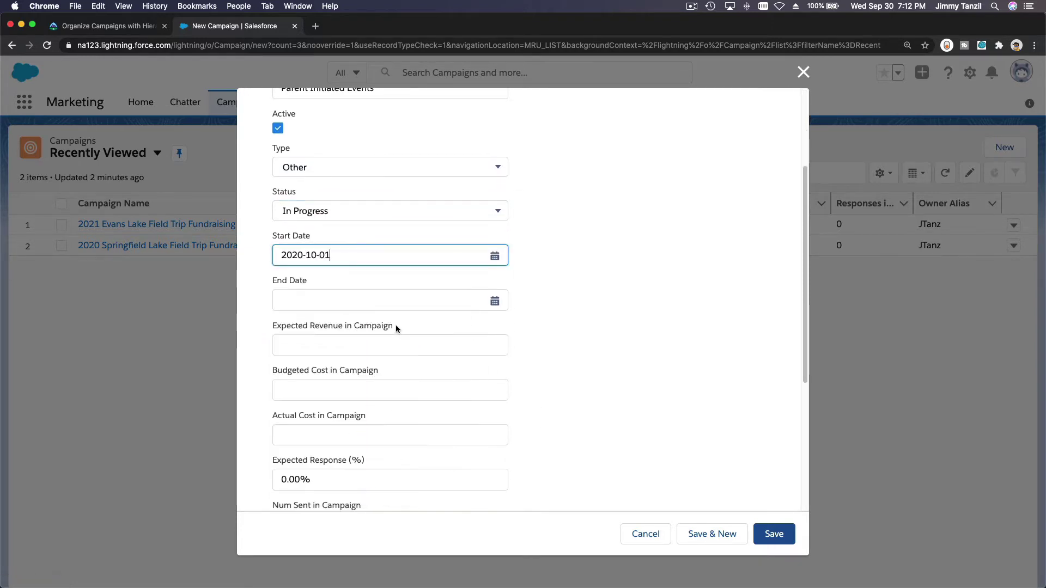
left_click(502, 305)
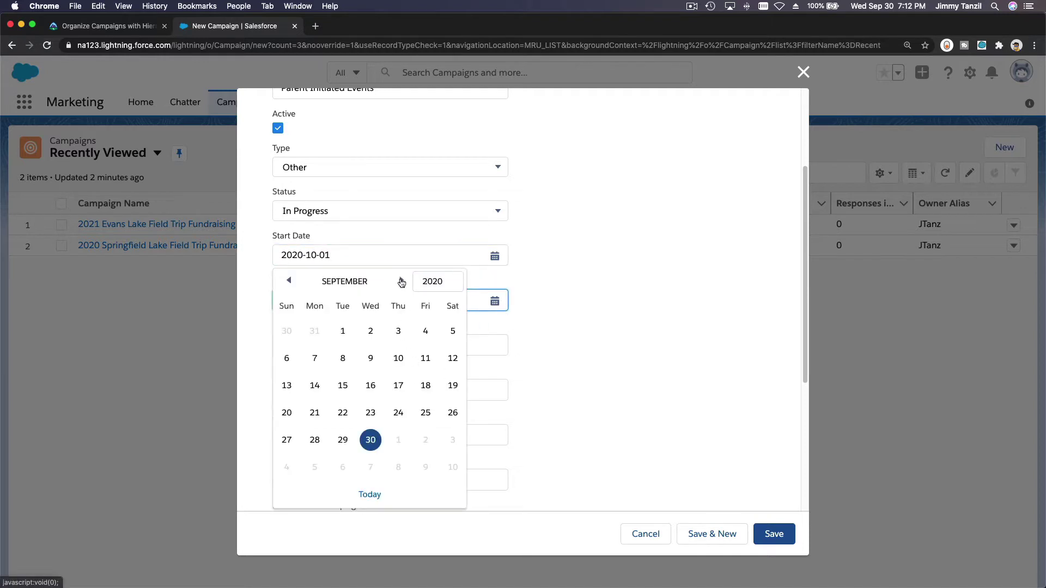
left_click(401, 282)
left_click(401, 281)
left_click(401, 282)
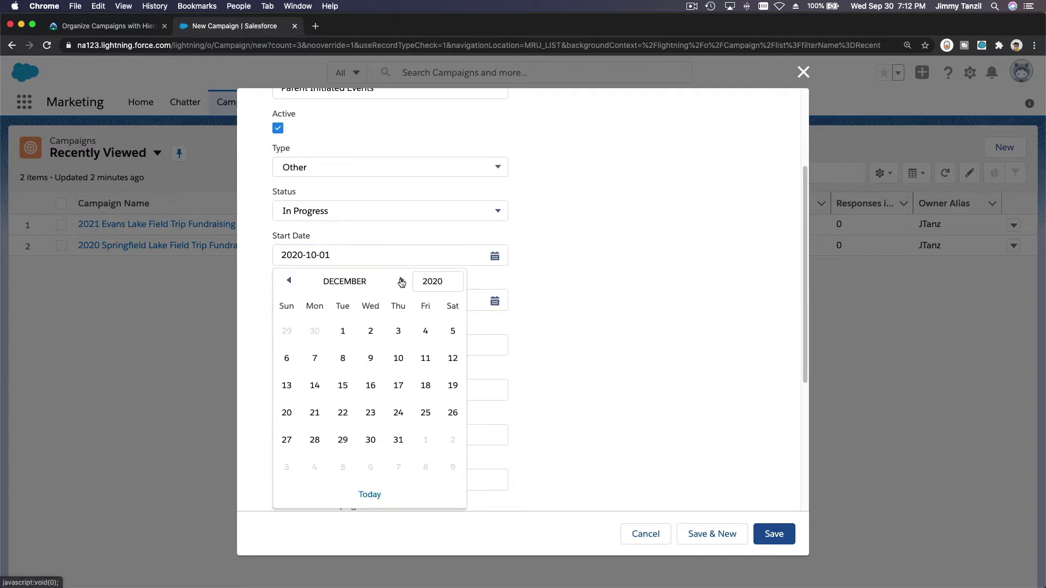
left_click(398, 439)
Step: Assign "2021 Evans Lake Field Trip Fundraising" as the parent campaign
scroll(566, 359, "down", 2)
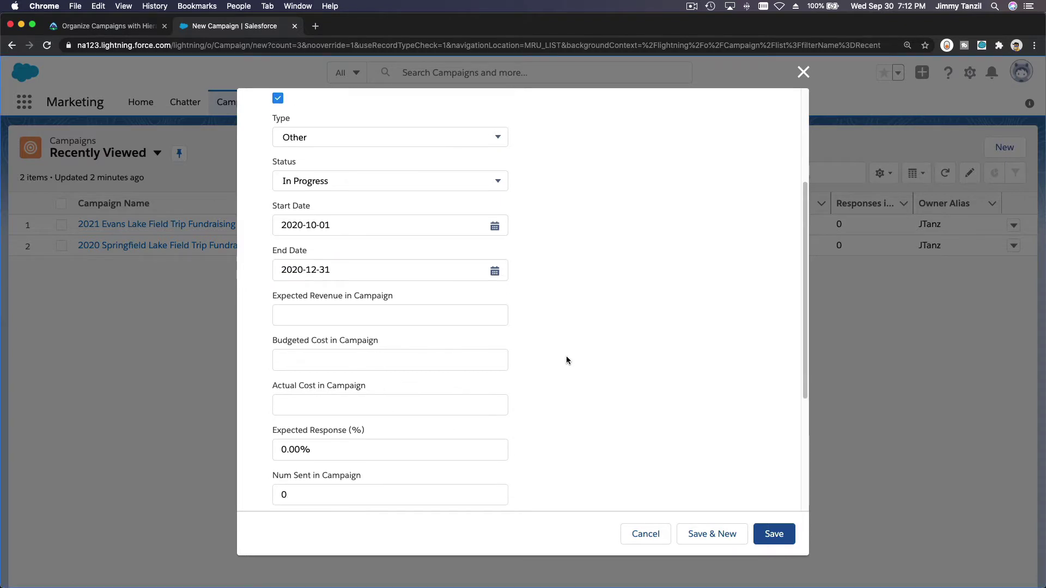
scroll(567, 360, "down", 2)
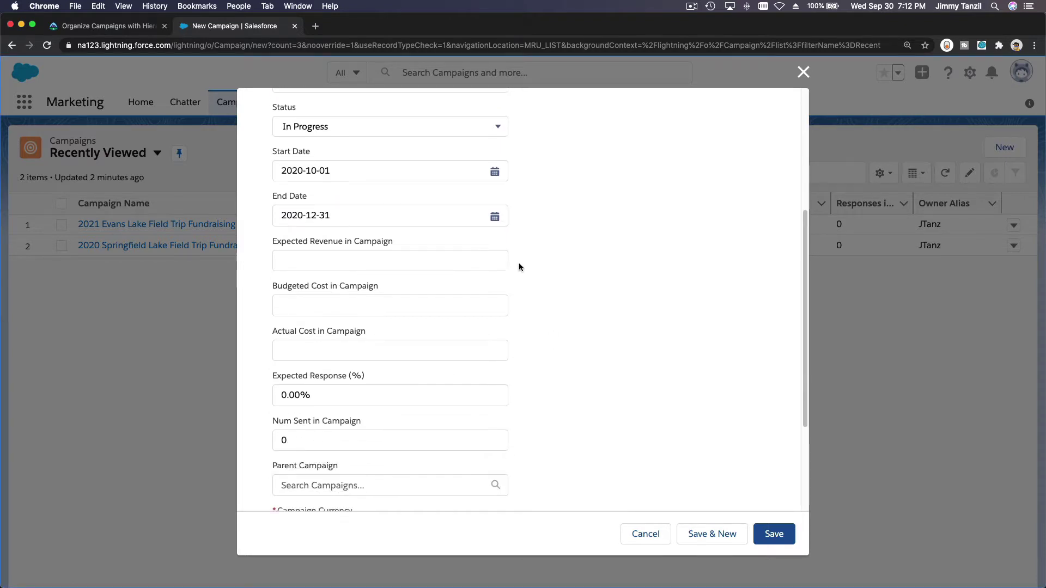
scroll(513, 263, "down", 7)
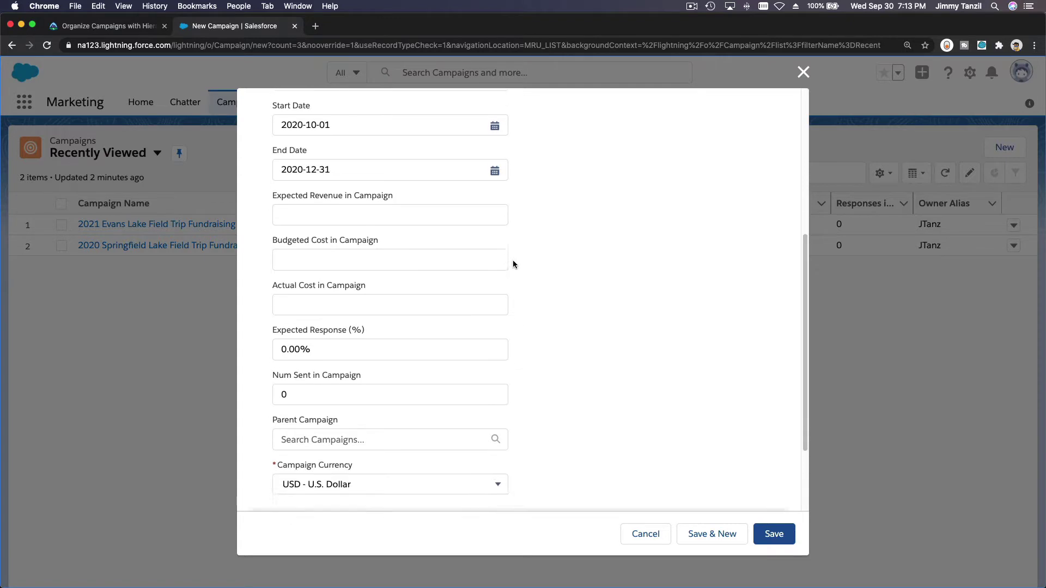
left_click(368, 330)
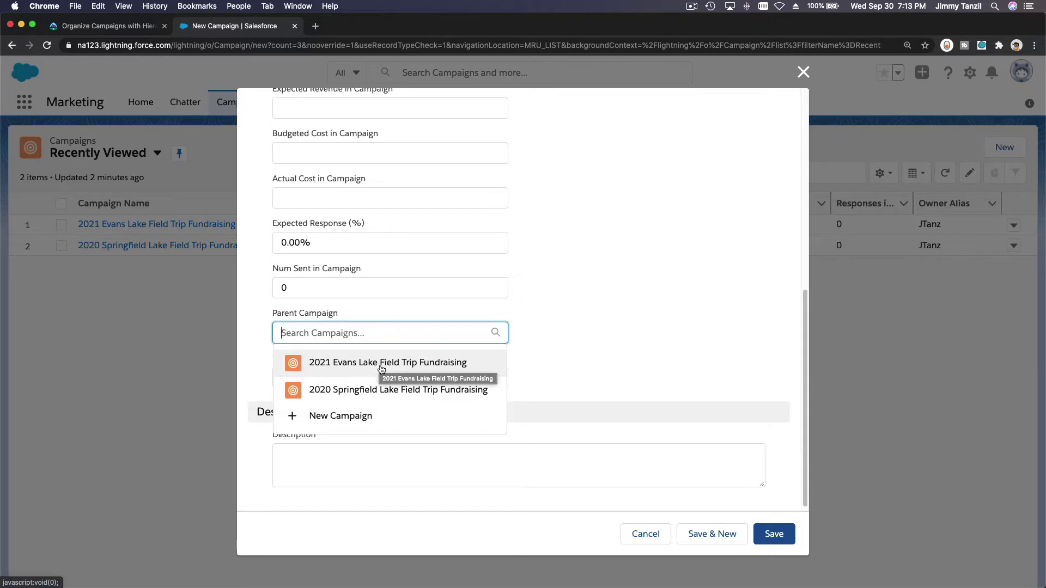
left_click(381, 369)
Step: Set the campaign currency to CAD - Canadian Dollar and save the new campaign
left_click(431, 396)
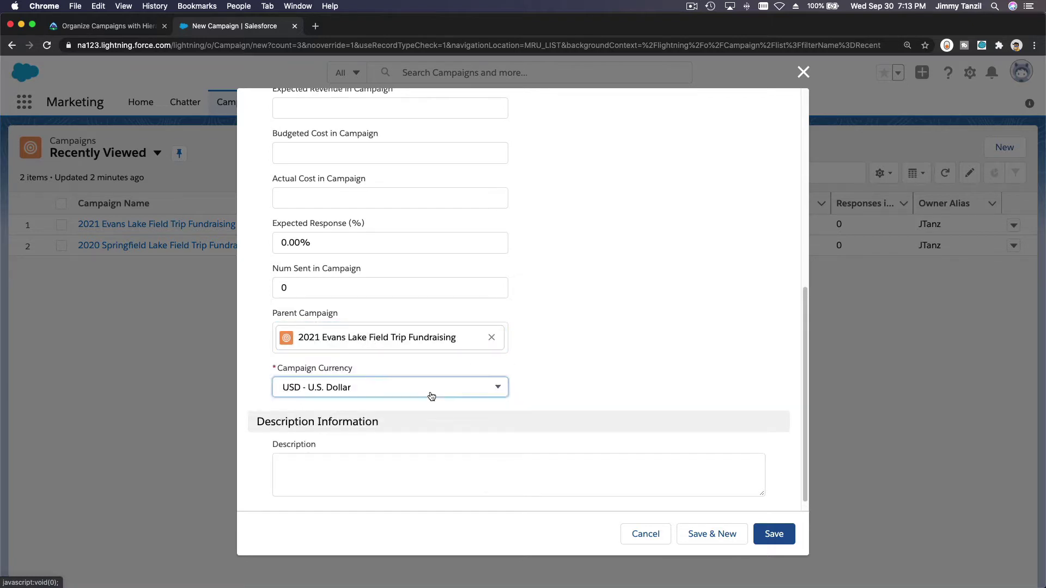
left_click(430, 434)
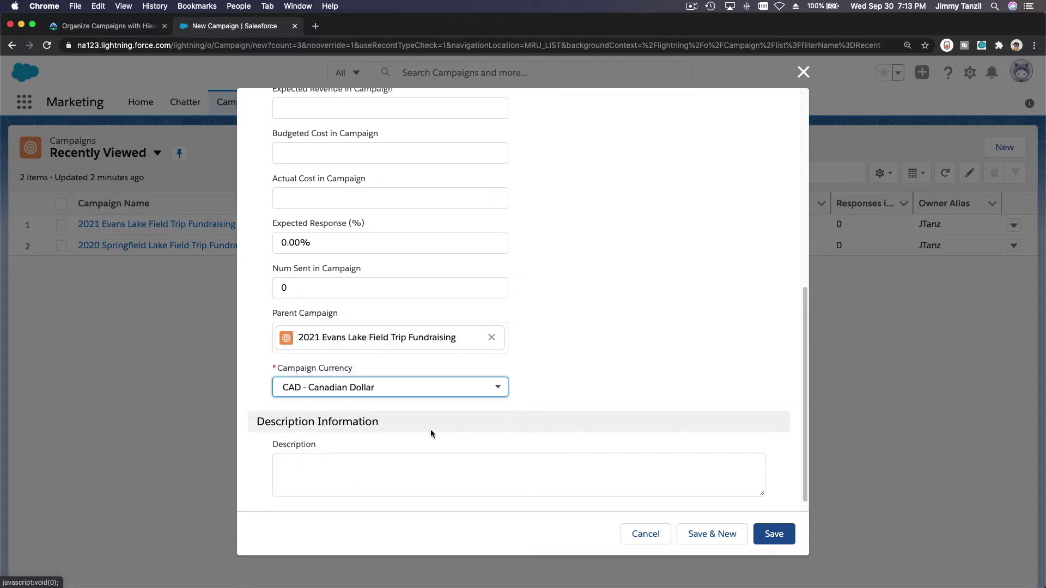
left_click(641, 363)
scroll(642, 363, "down", 1)
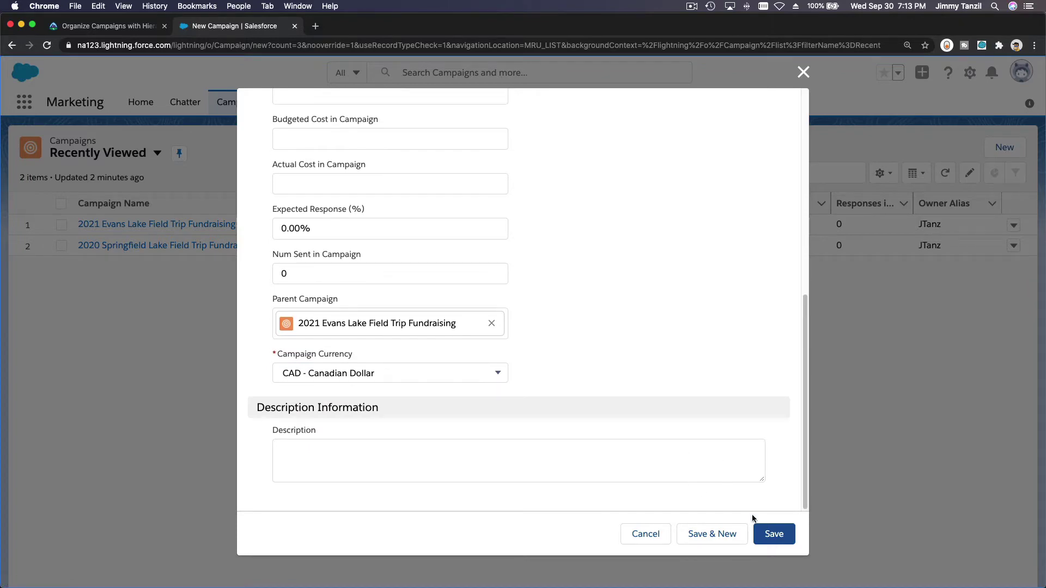
left_click(768, 531)
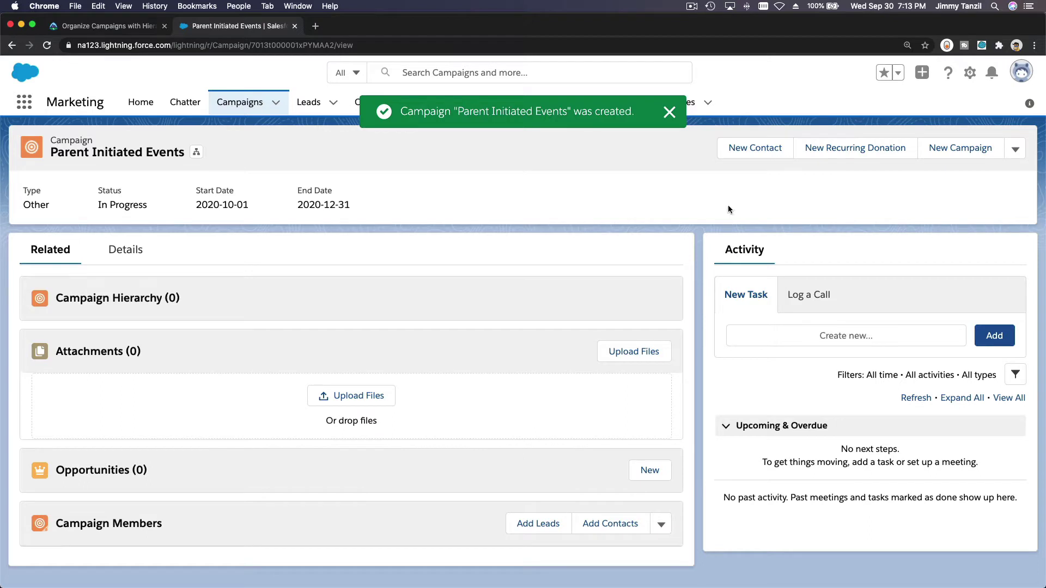
left_click(670, 113)
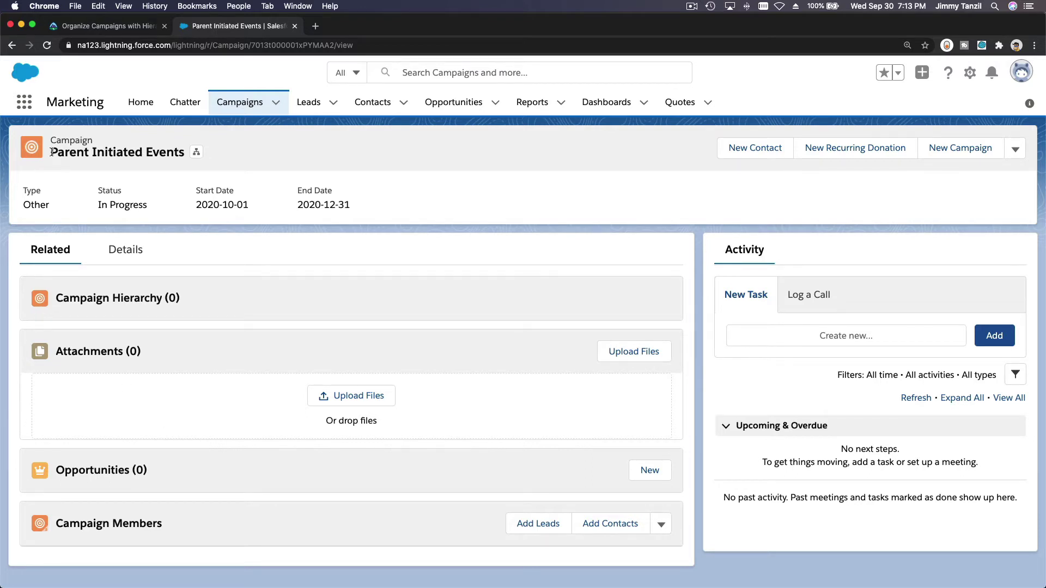
left_click_drag(49, 152, 185, 151)
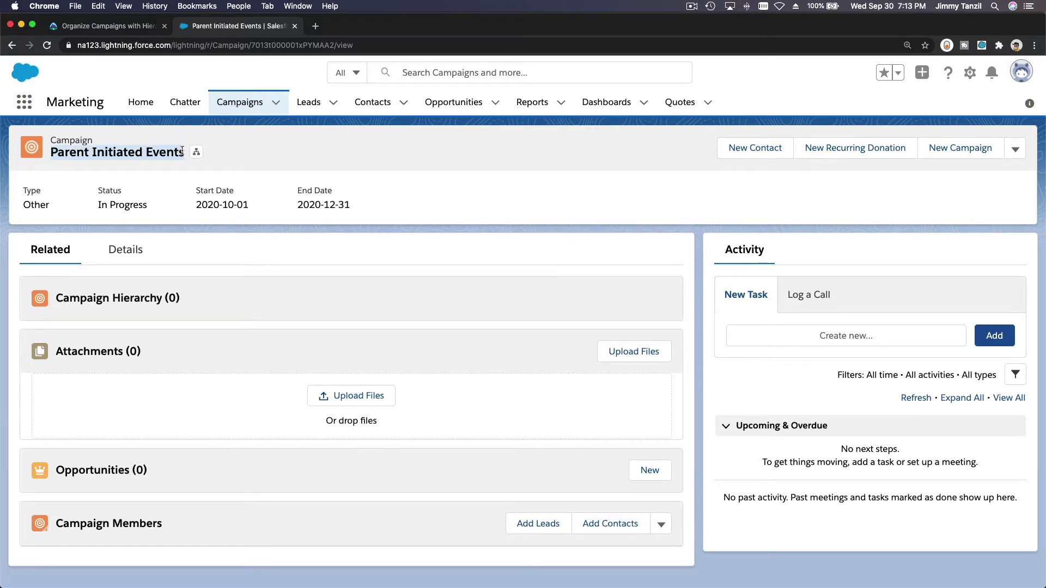
left_click(169, 179)
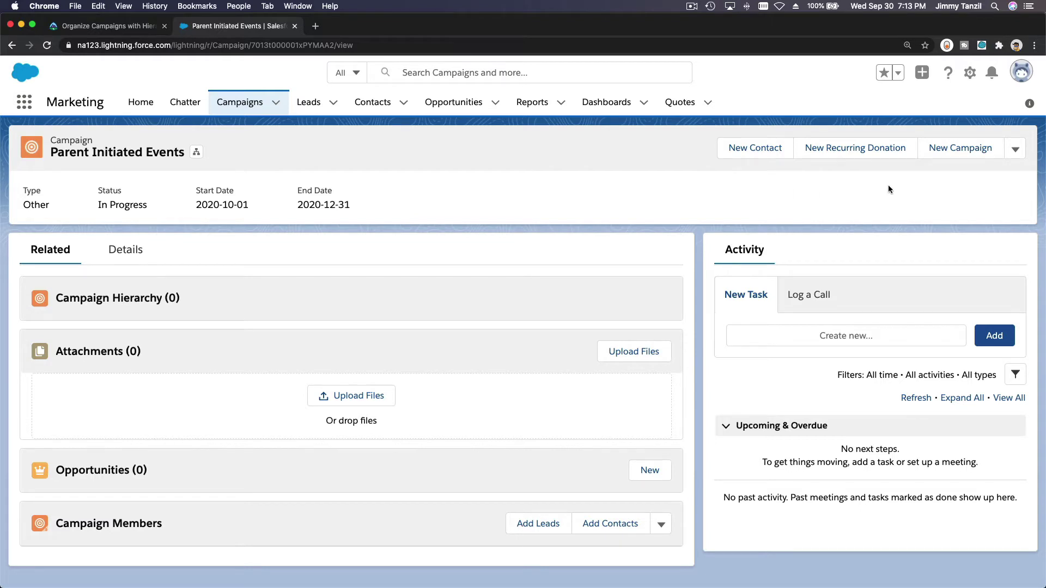
Step: Clone the Parent Initiated Events campaign and name the copy "Student Initiated Events"
left_click(1015, 151)
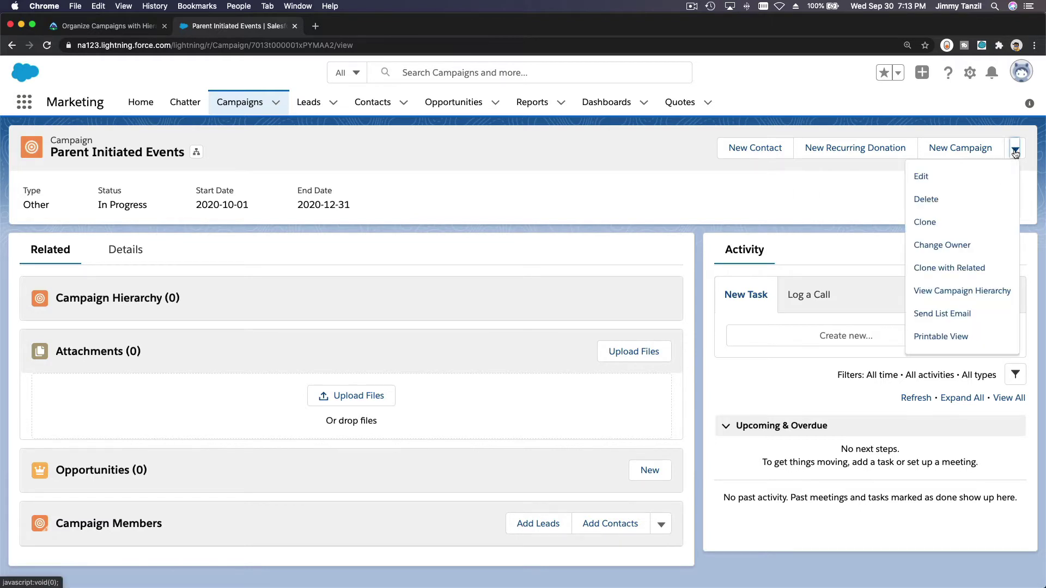
left_click(969, 221)
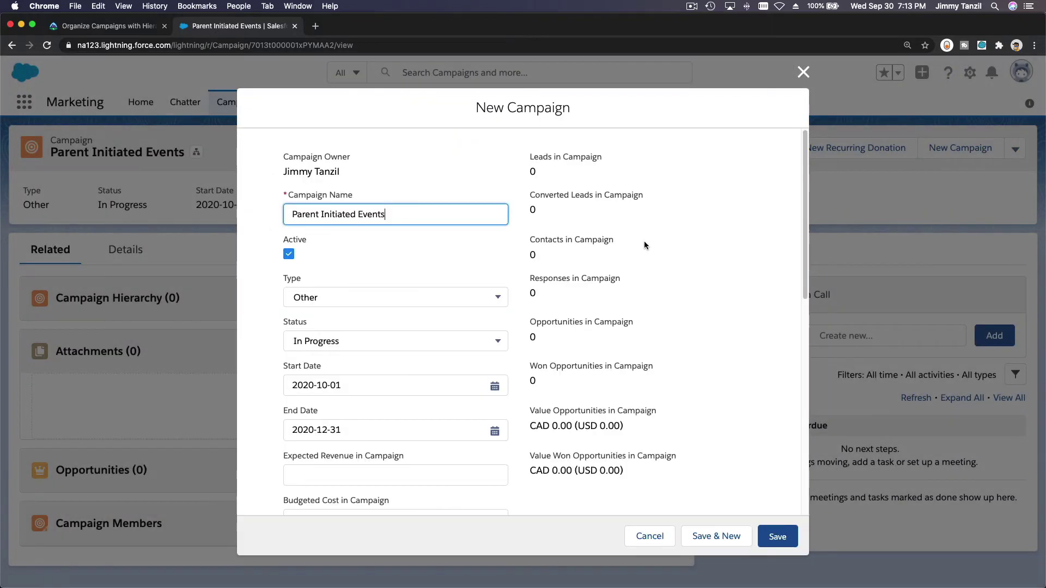
double_click(302, 216)
type("Student")
left_click(355, 244)
Step: Check the cloned campaign's dates, parent campaign and currency, and save it
scroll(356, 243, "down", 1)
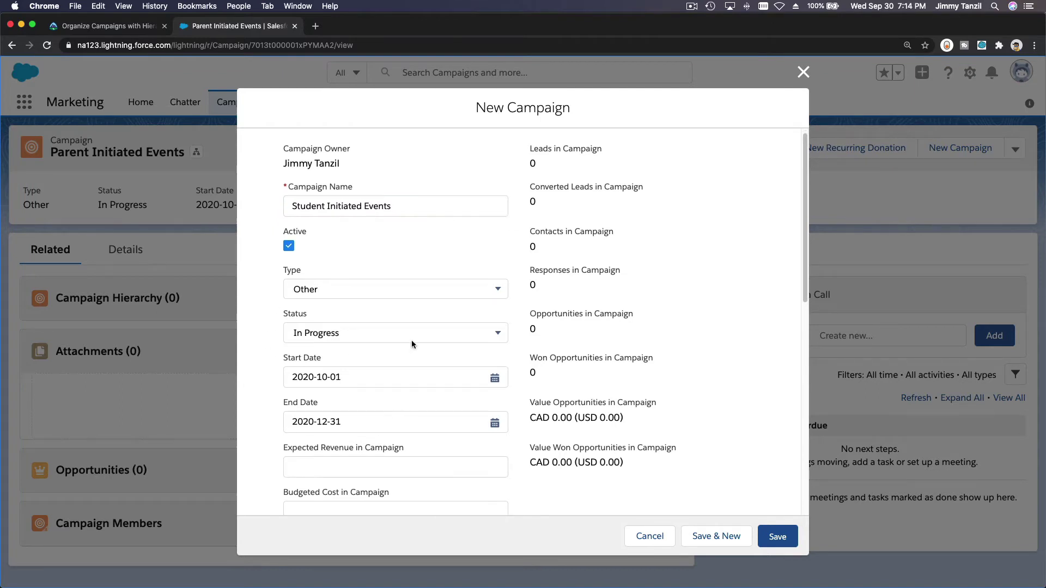
scroll(349, 281, "down", 3)
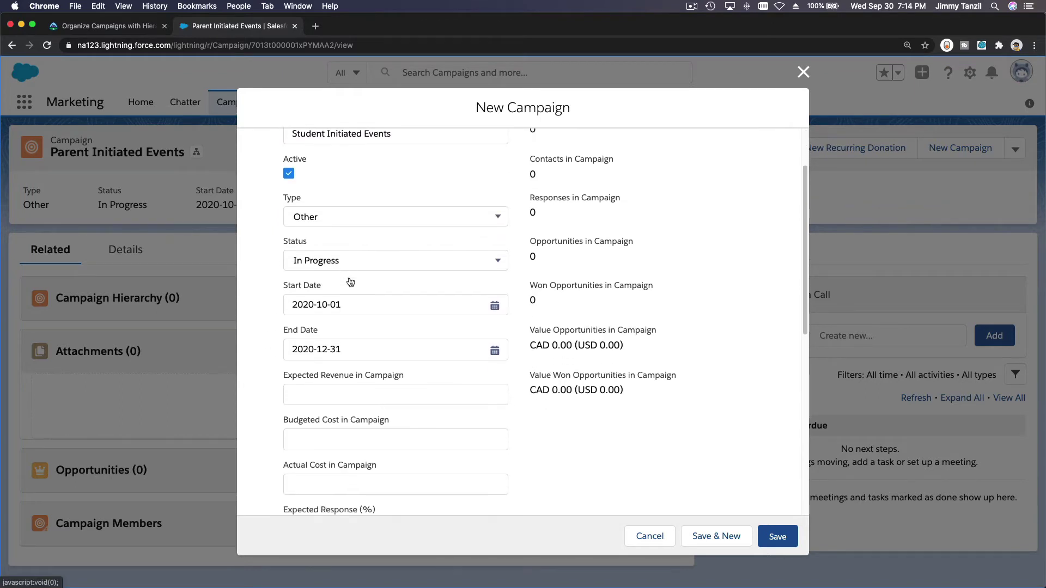
scroll(351, 281, "up", 3)
scroll(350, 282, "down", 5)
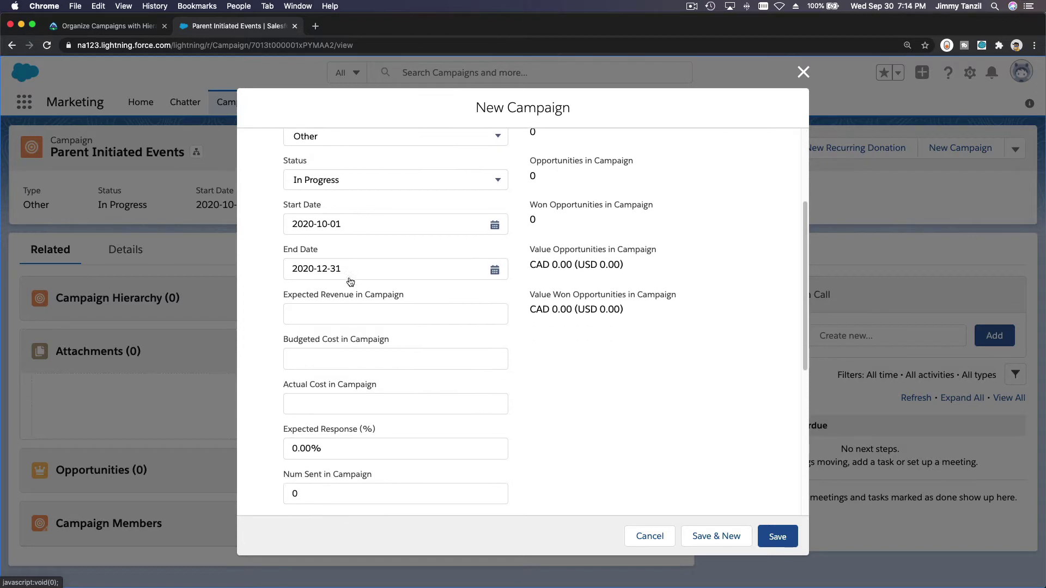
scroll(351, 281, "down", 6)
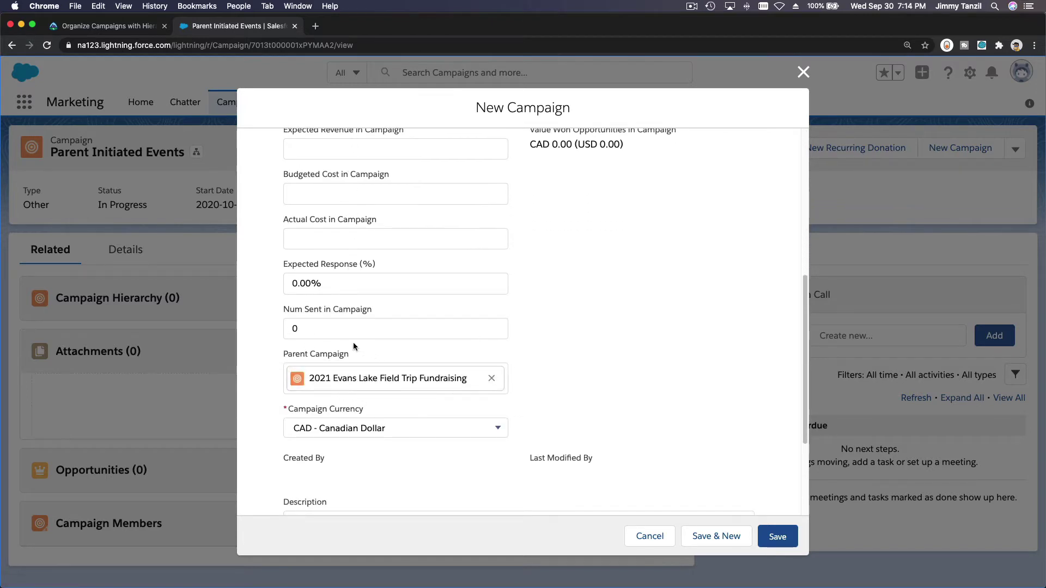
scroll(341, 396, "down", 6)
scroll(340, 394, "up", 15)
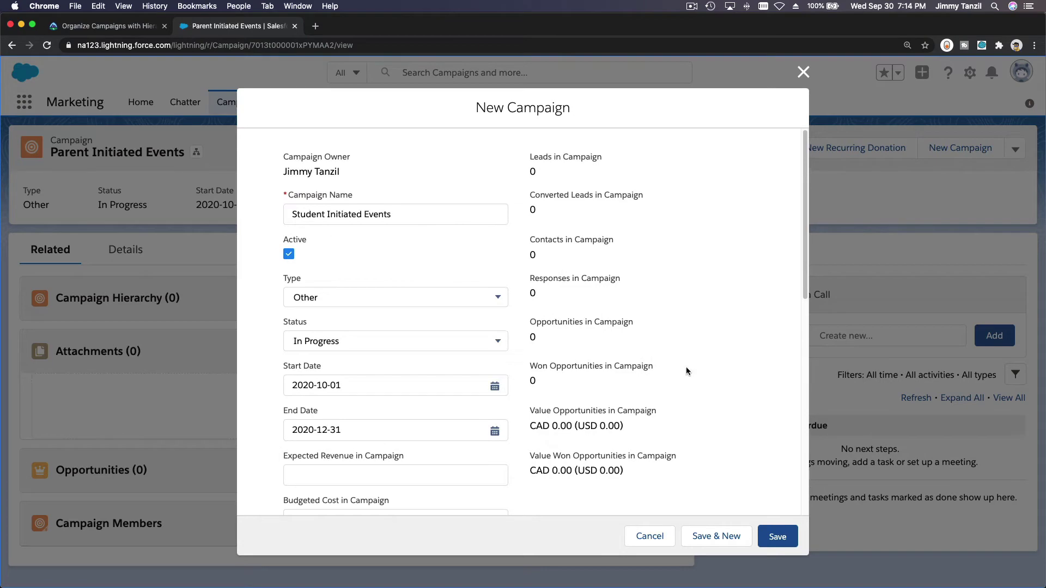
left_click(777, 538)
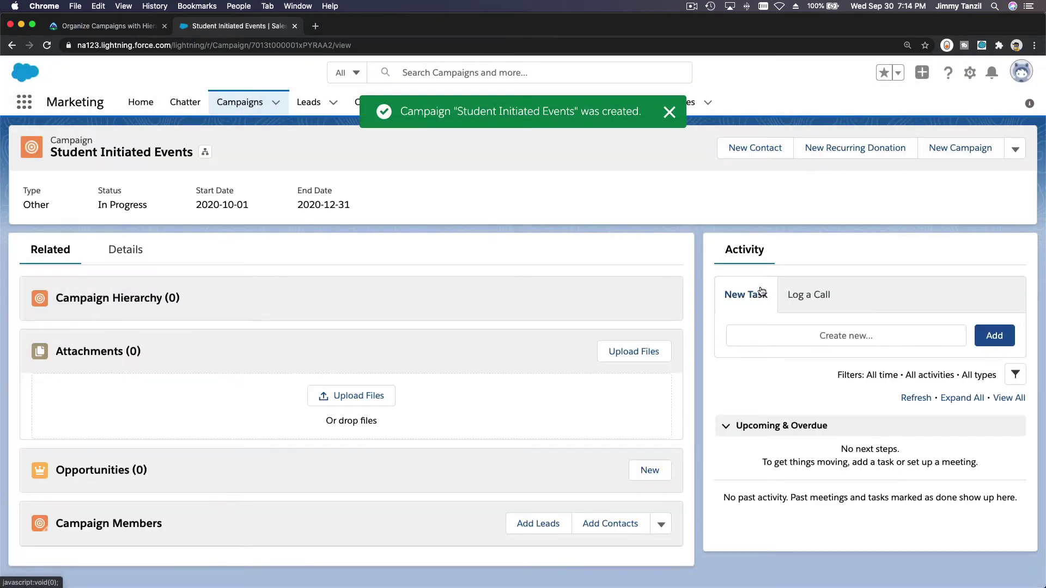
left_click(669, 112)
Step: Open the campaign hierarchy view for the Student Initiated Events campaign
left_click(1015, 149)
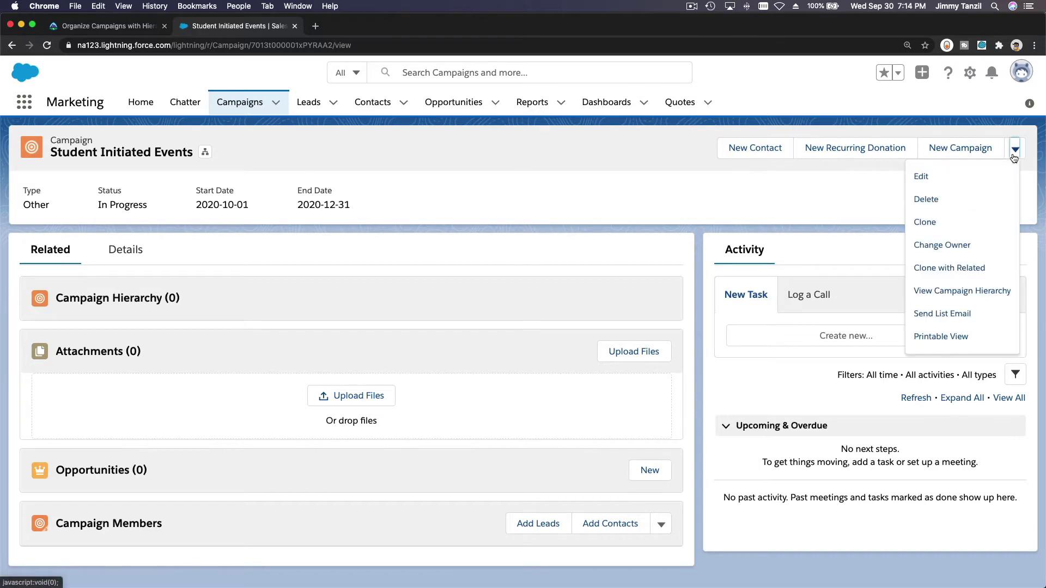
left_click(990, 287)
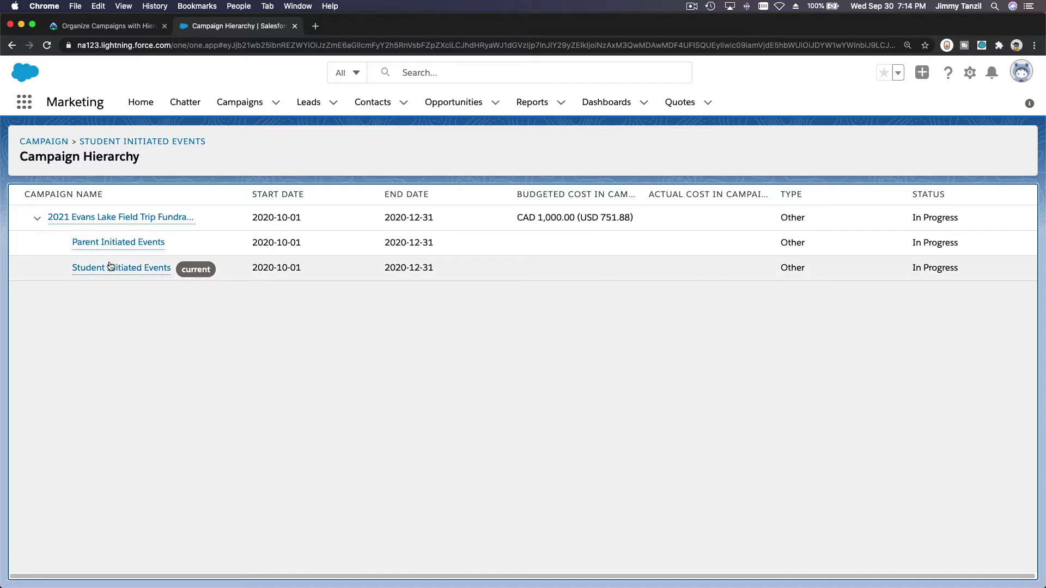
left_click(165, 360)
mouse_move(156, 242)
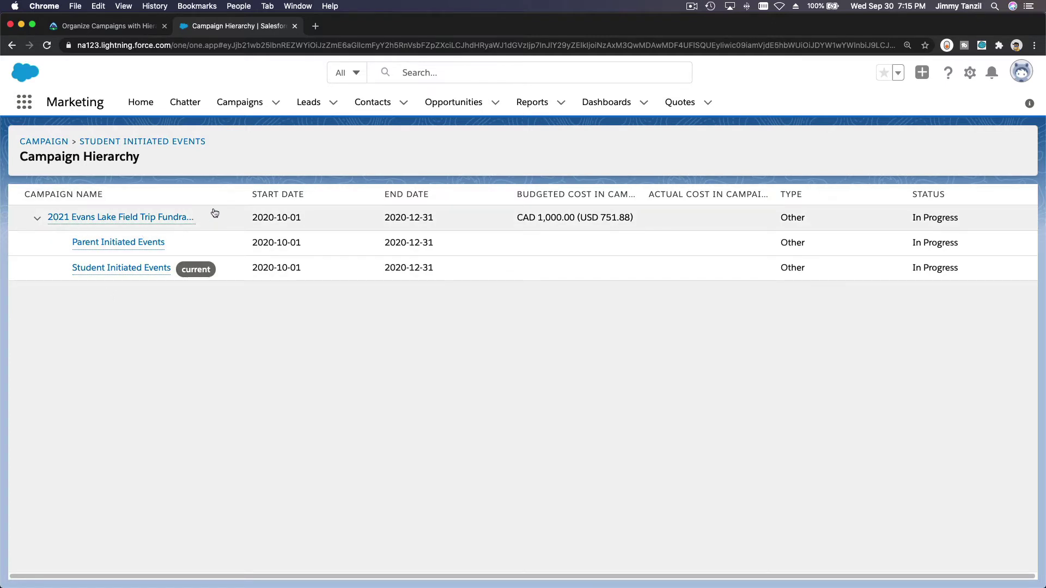
mouse_move(173, 221)
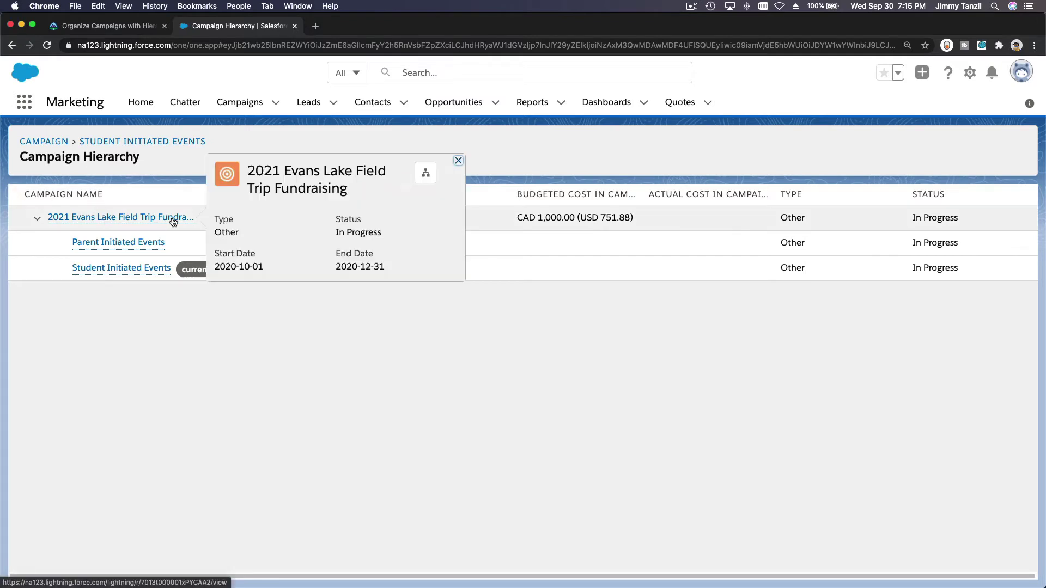
left_click(162, 351)
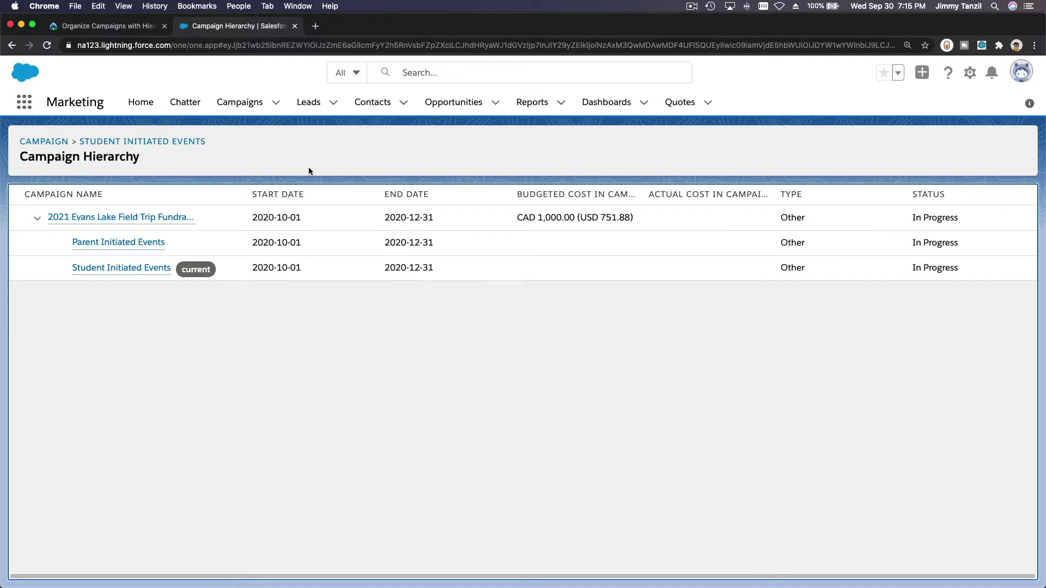
Step: Clone the Parent Initiated Events campaign and name the copy "Parent Initiated Events - Bake Sale"
left_click(242, 104)
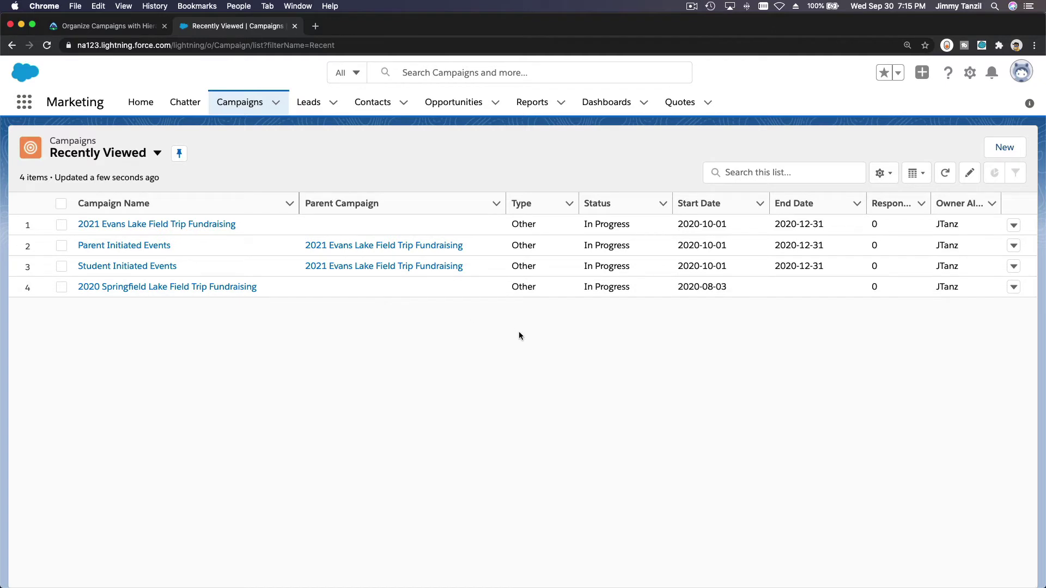
left_click(155, 246)
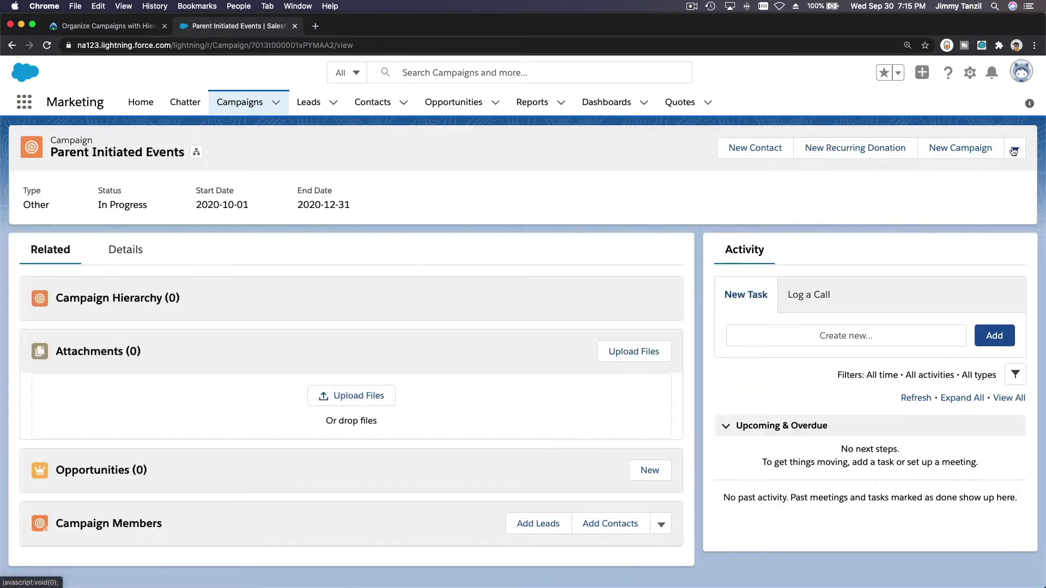
left_click(1013, 150)
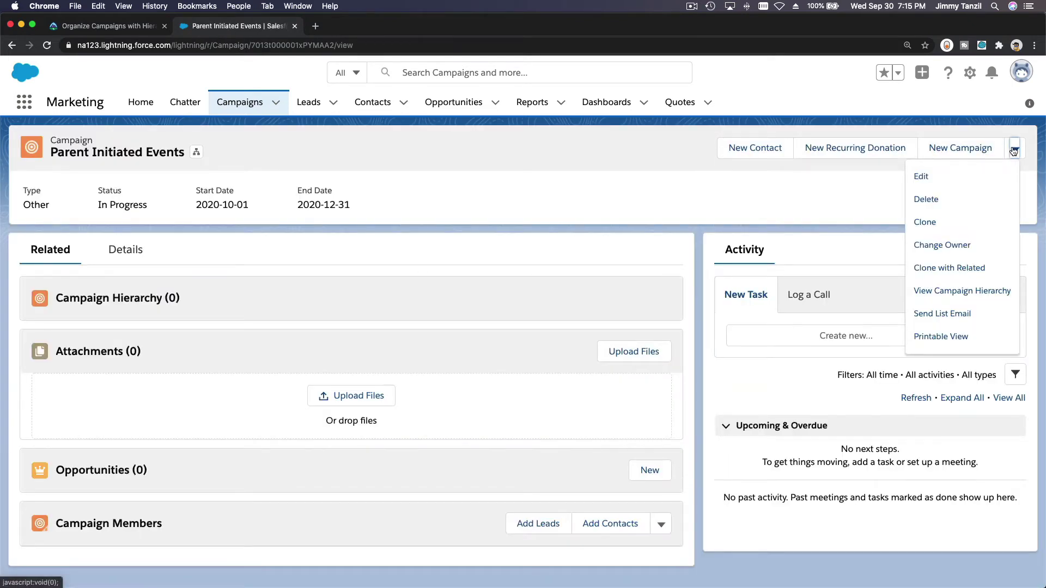
left_click(932, 224)
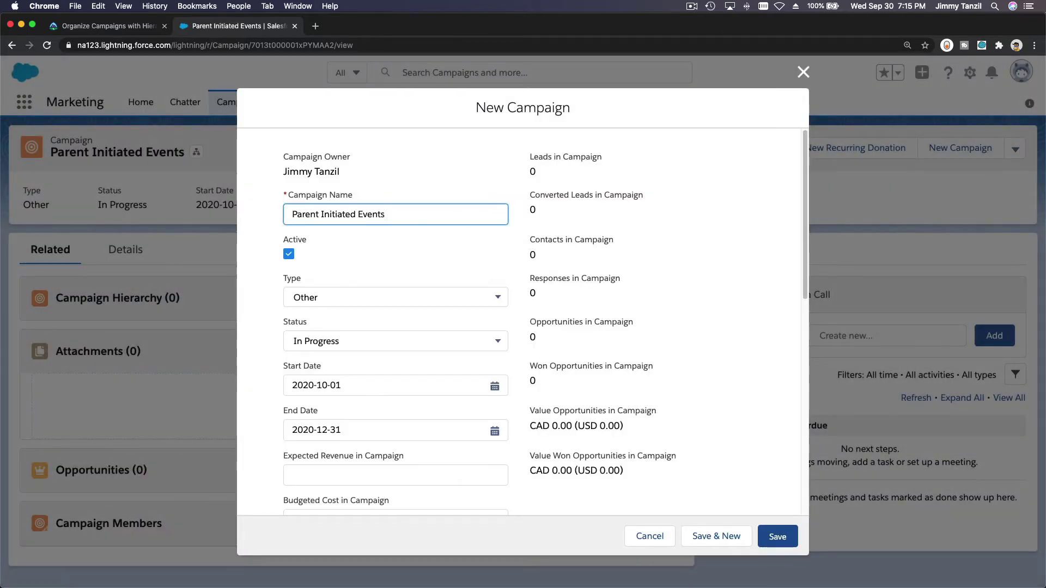
type("- ")
type("Baks")
type(" Sale")
scroll(450, 244, "down", 2)
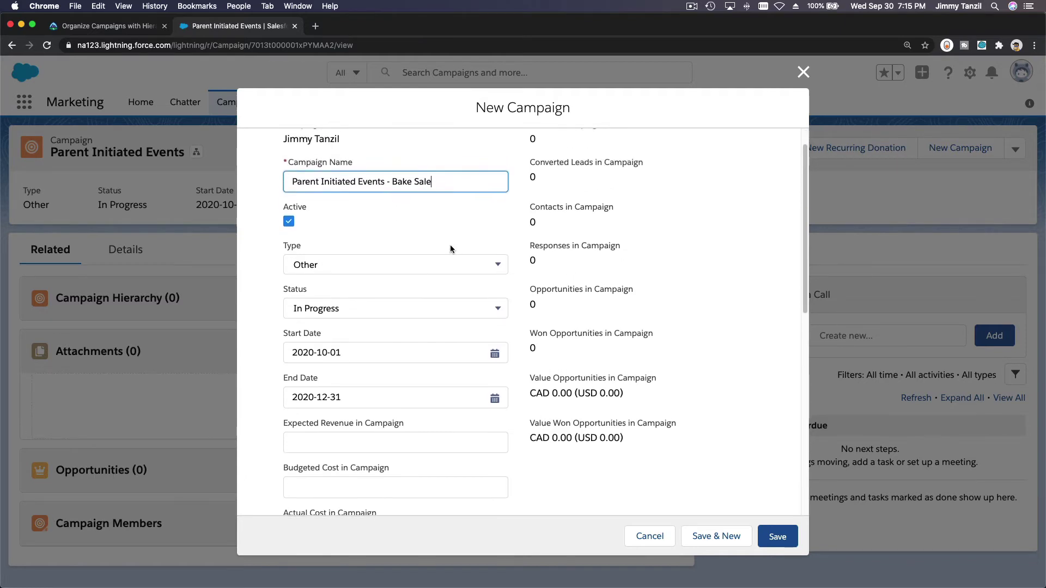
Step: Reword the cloned campaign's name to "Bake Sale - Parent Initiated Events"
left_click(295, 182)
type("B")
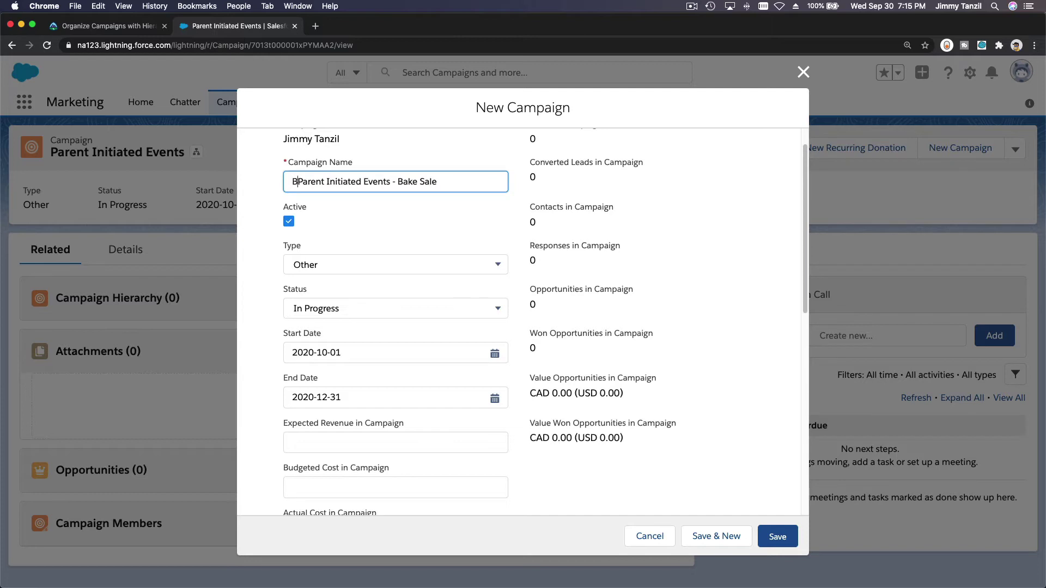
type("ake Sale")
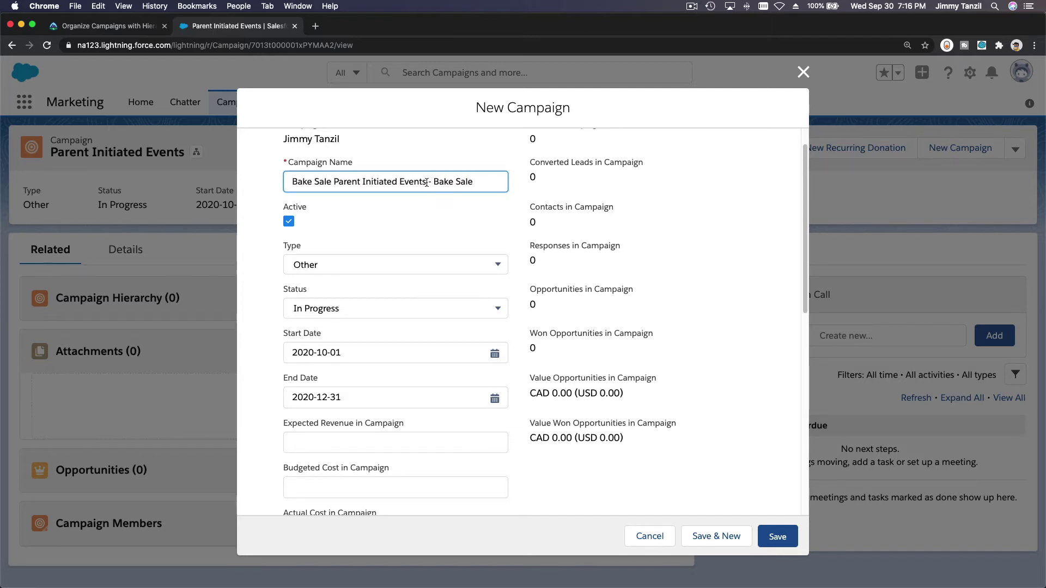
left_click_drag(426, 183, 505, 183)
key("BackSpace")
type("-")
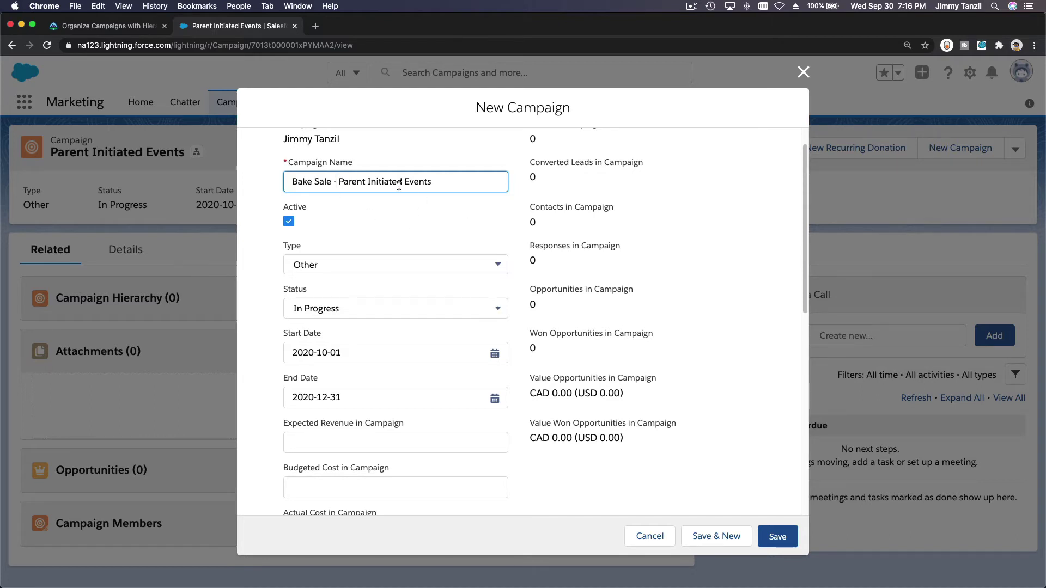
scroll(421, 213, "up", 1)
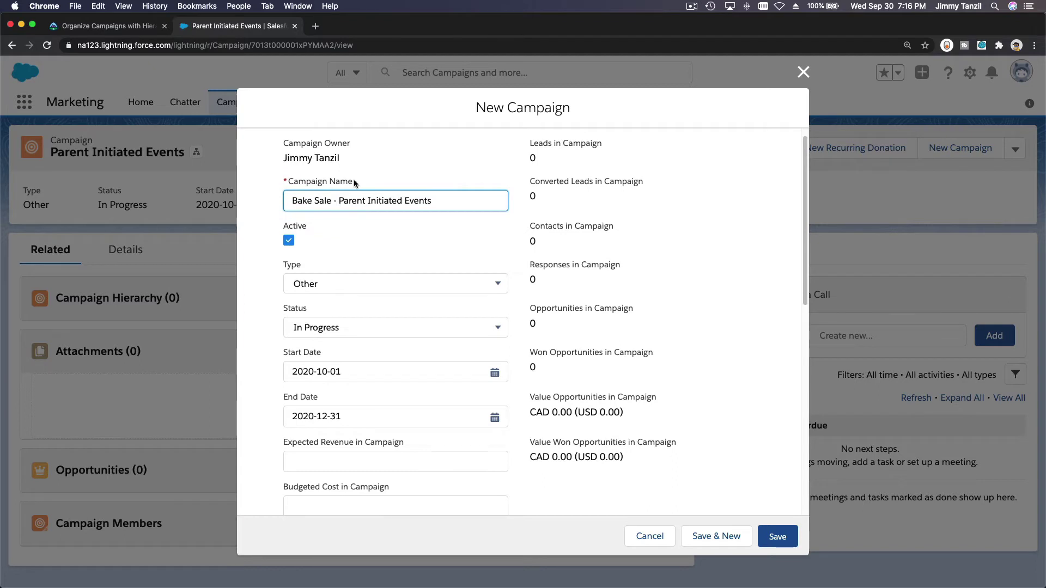
Step: Replace the Bake Sale campaign's parent campaign with Parent Initiated Events
scroll(398, 237, "down", 5)
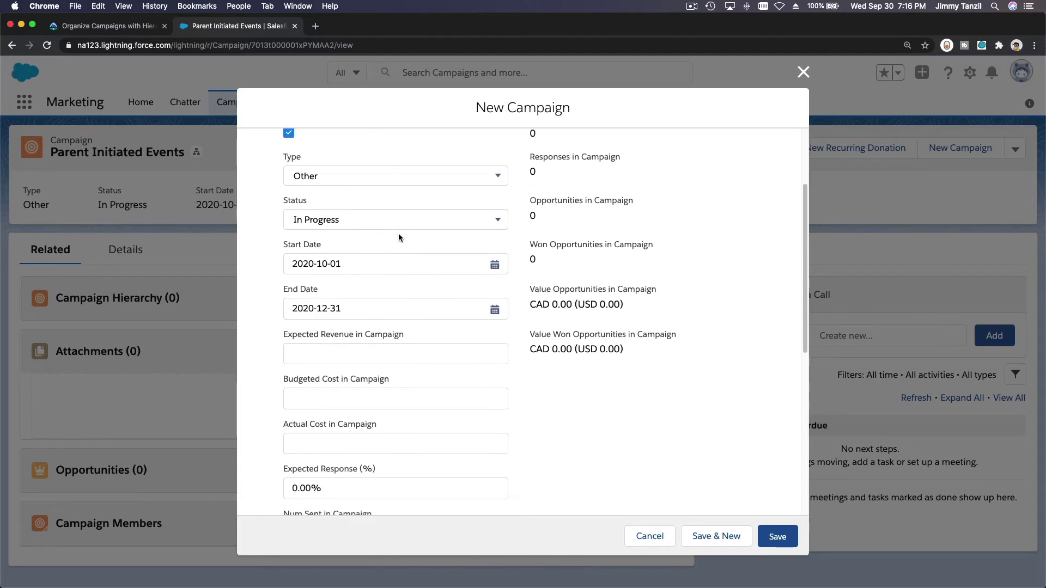
scroll(398, 238, "up", 3)
scroll(397, 234, "down", 5)
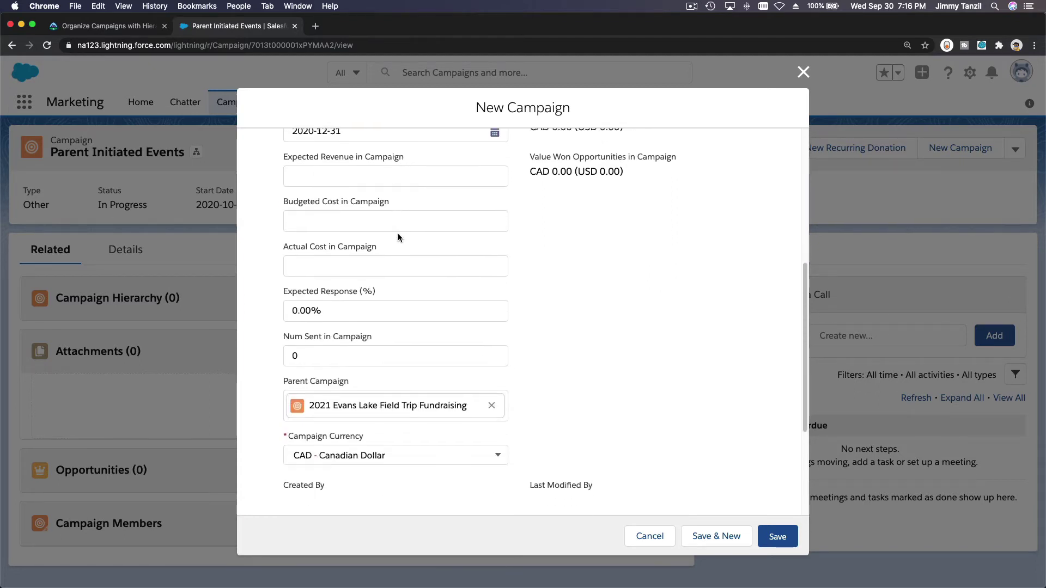
left_click(492, 404)
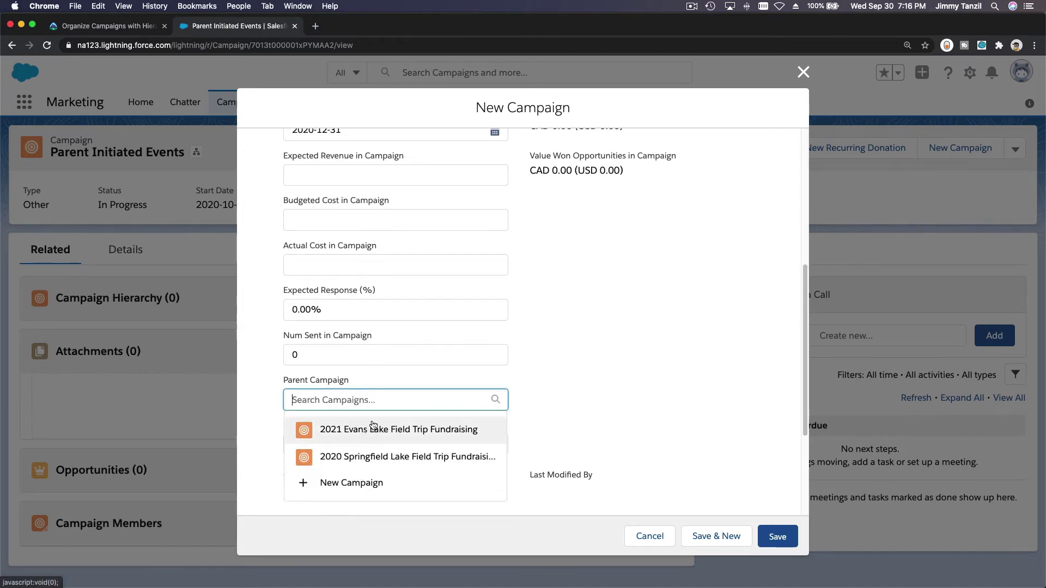
scroll(373, 425, "down", 1)
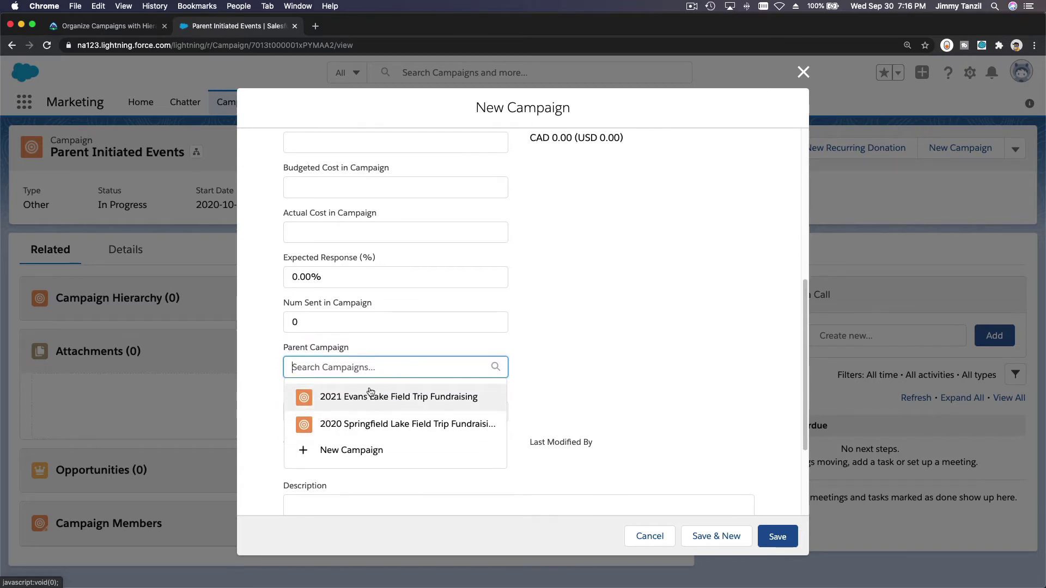
type("Parent")
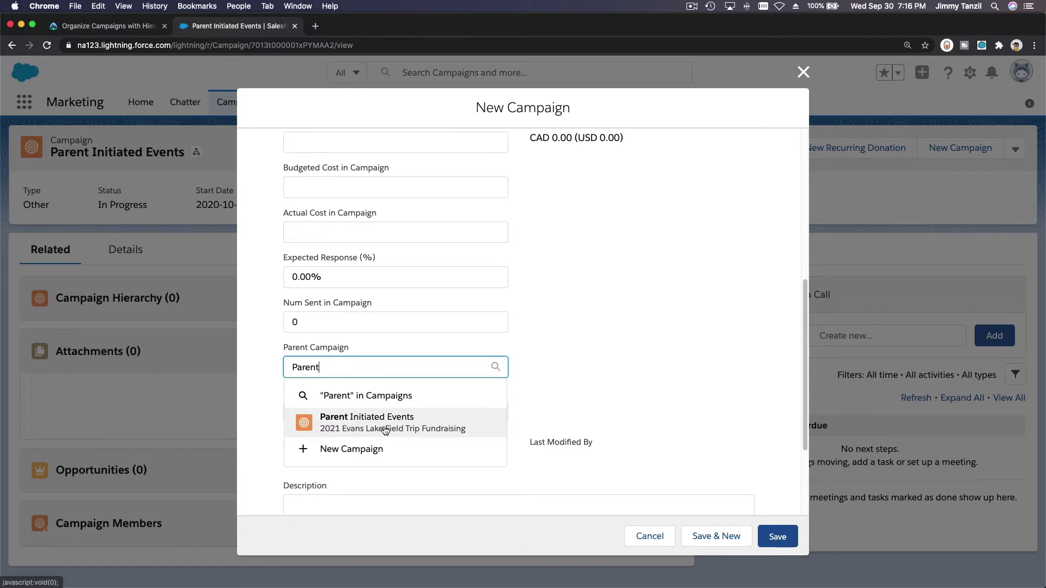
left_click(385, 430)
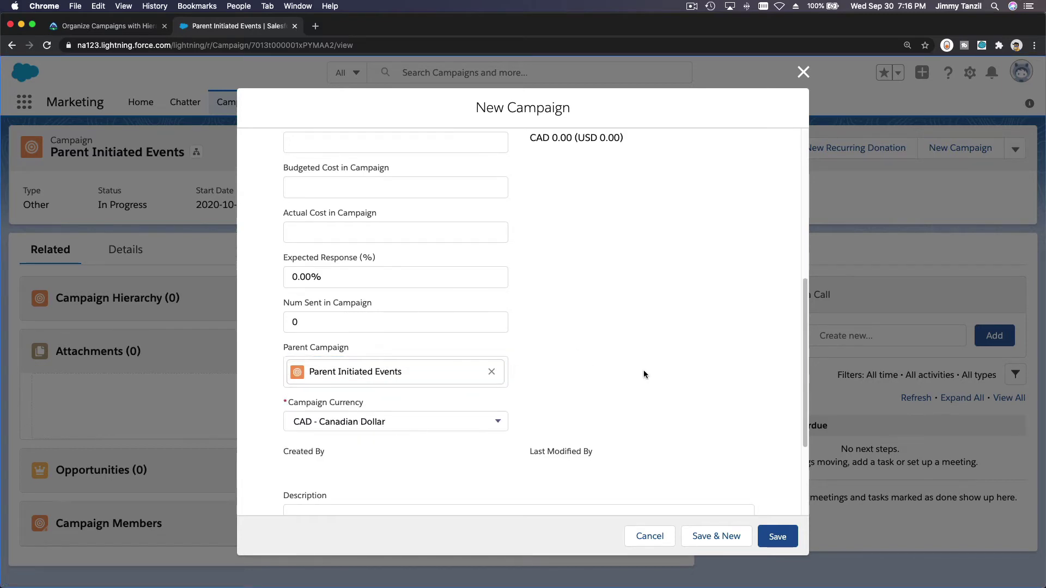
Step: Check the Bake Sale campaign's entries and save it, and open its campaign hierarchy view
scroll(643, 371, "up", 6)
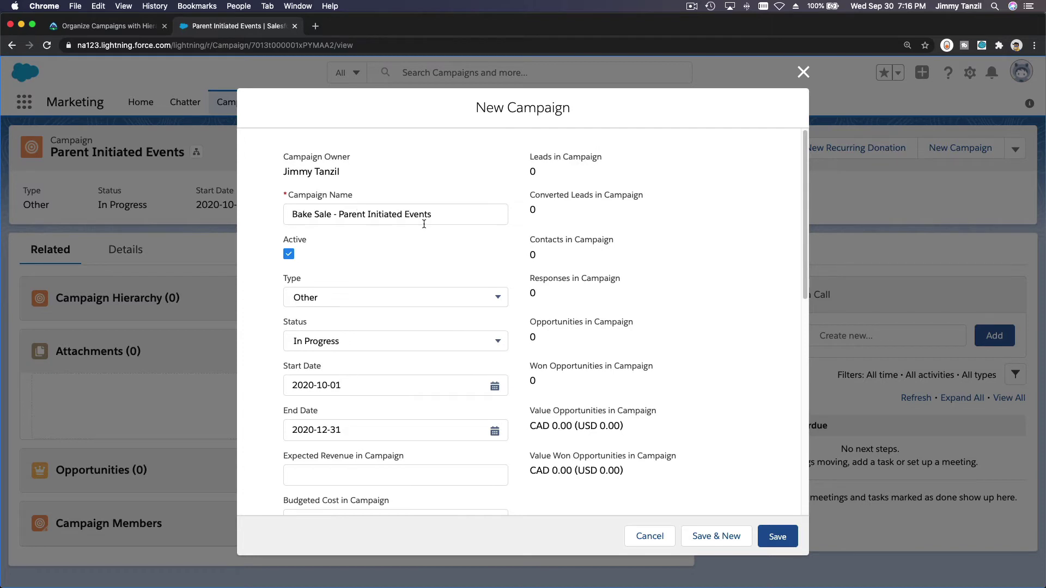
scroll(424, 223, "down", 4)
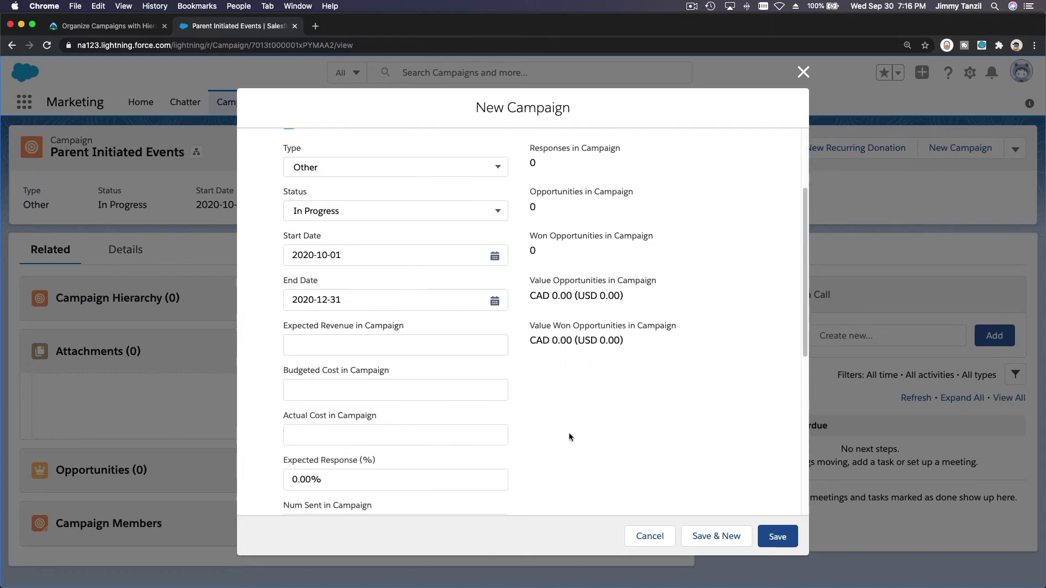
scroll(411, 284, "up", 4)
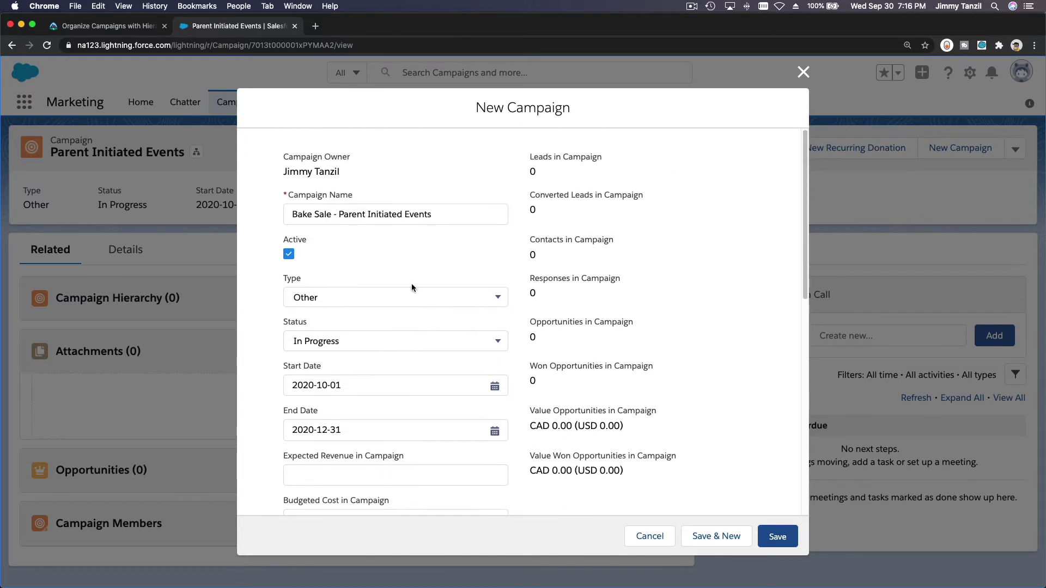
double_click(344, 216)
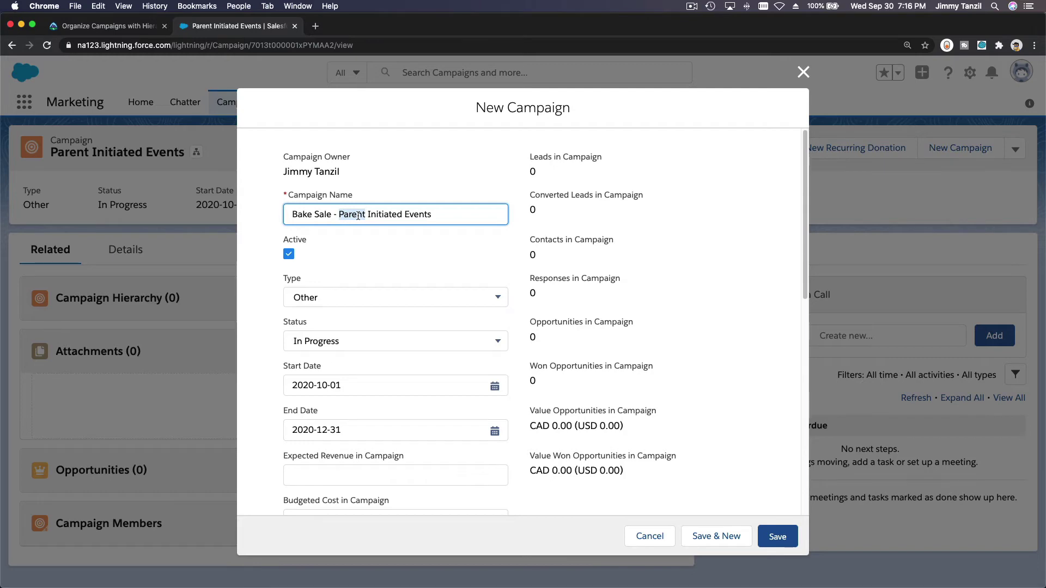
scroll(670, 289, "down", 4)
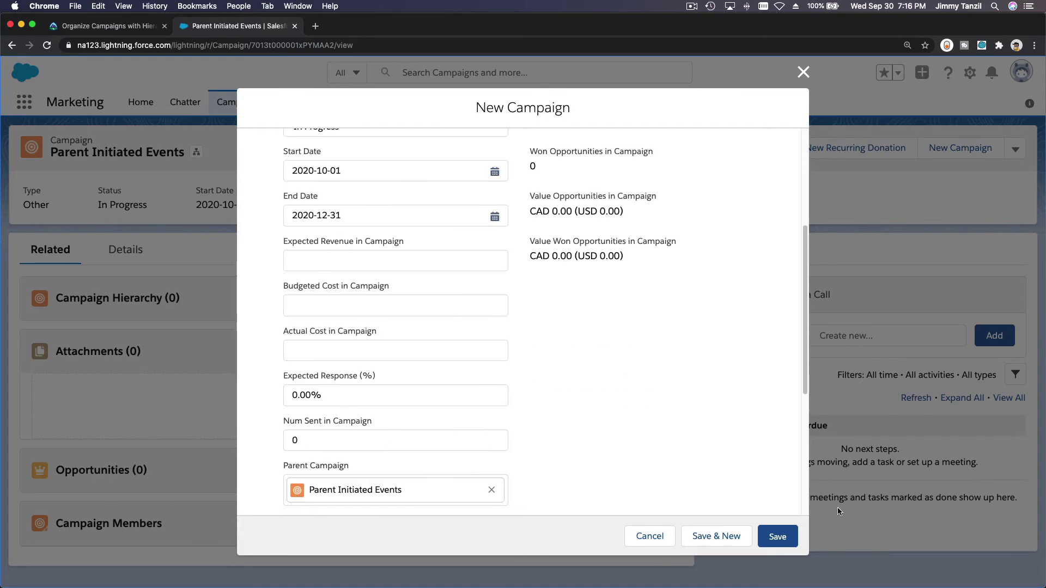
left_click(794, 535)
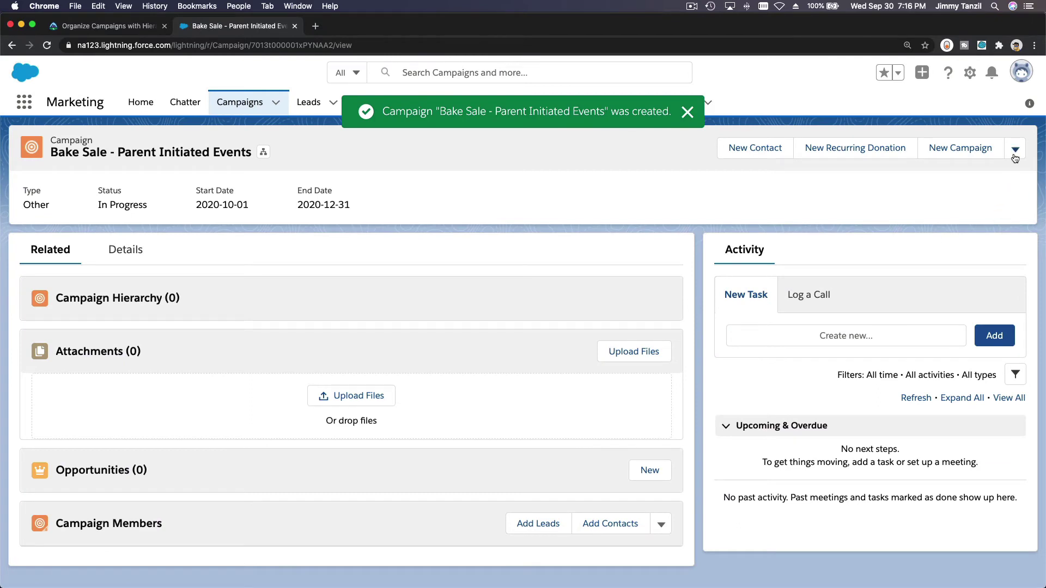
left_click(1015, 151)
left_click(967, 290)
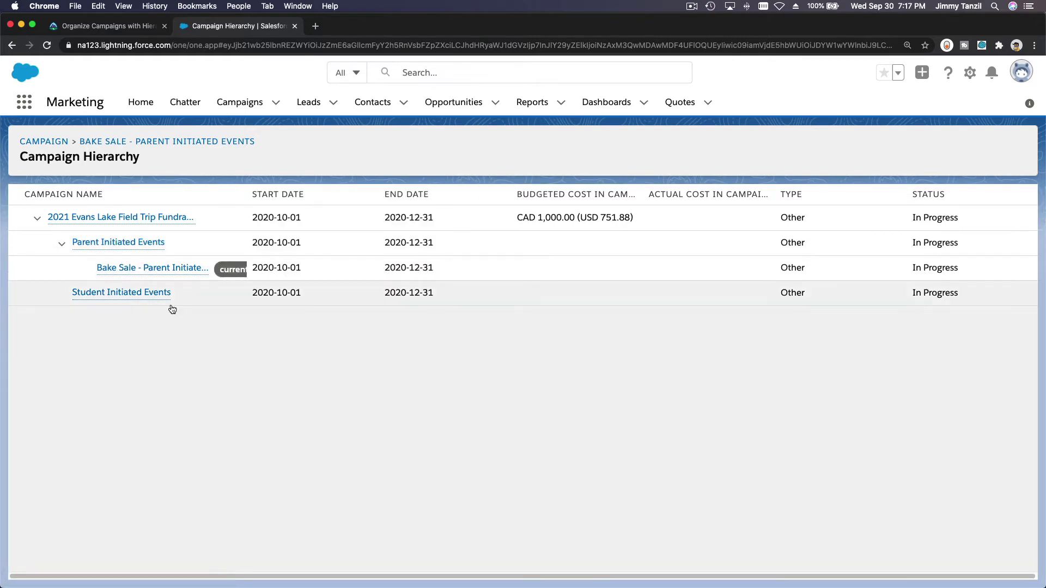
Step: Clone the Bake Sale - Parent Initiated Events campaign and name the copy "Car Wash - Parent Initiated Events"
left_click(163, 268)
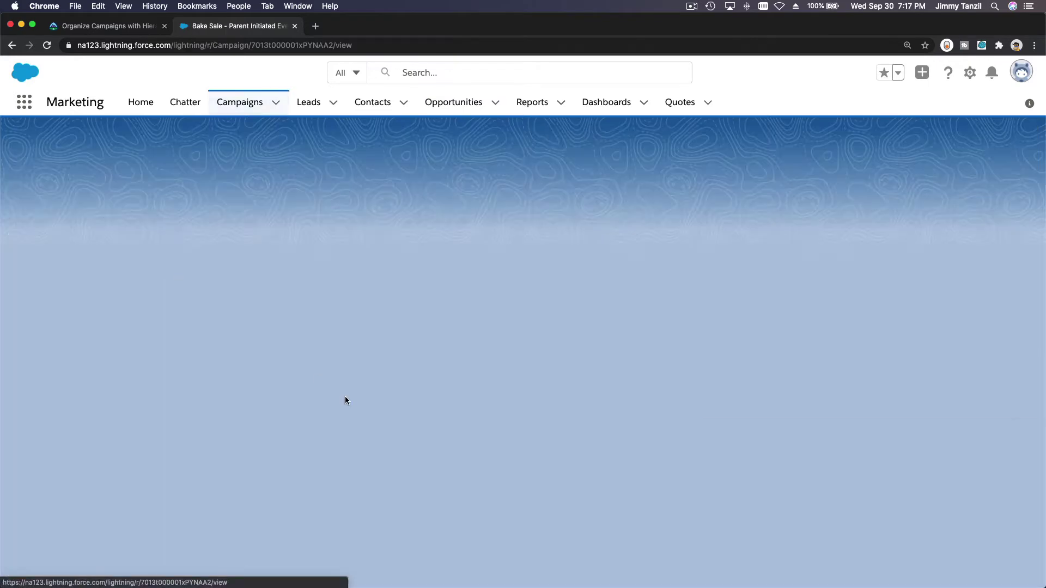
left_click(1015, 149)
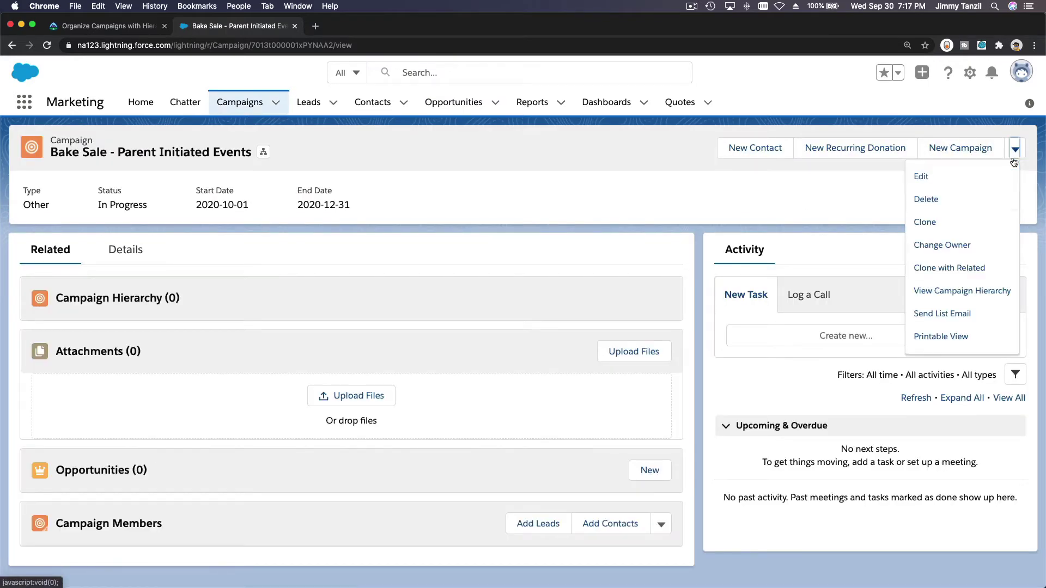
left_click(924, 222)
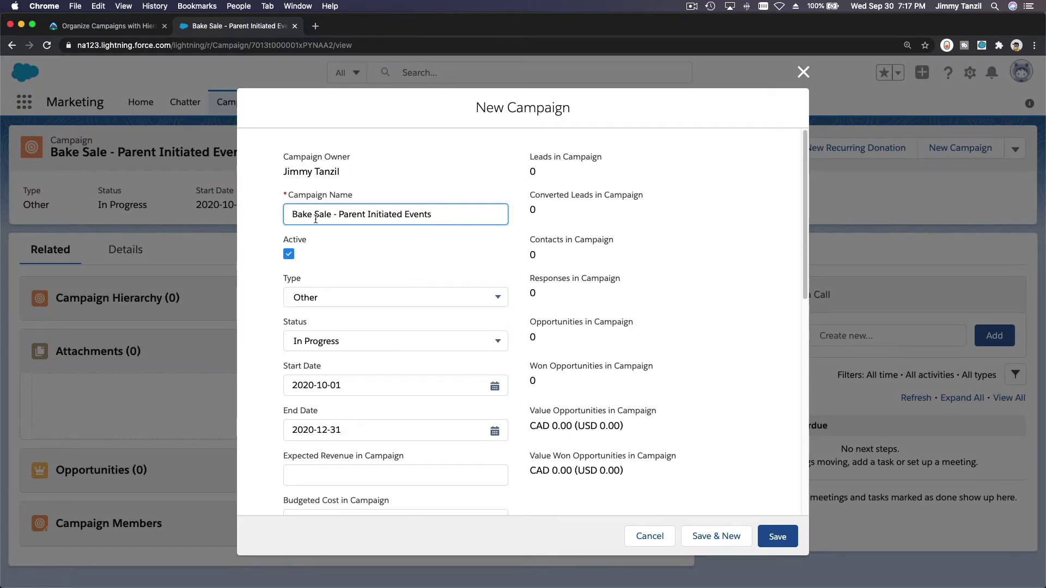
key("shift+super+Left")
type("Cap")
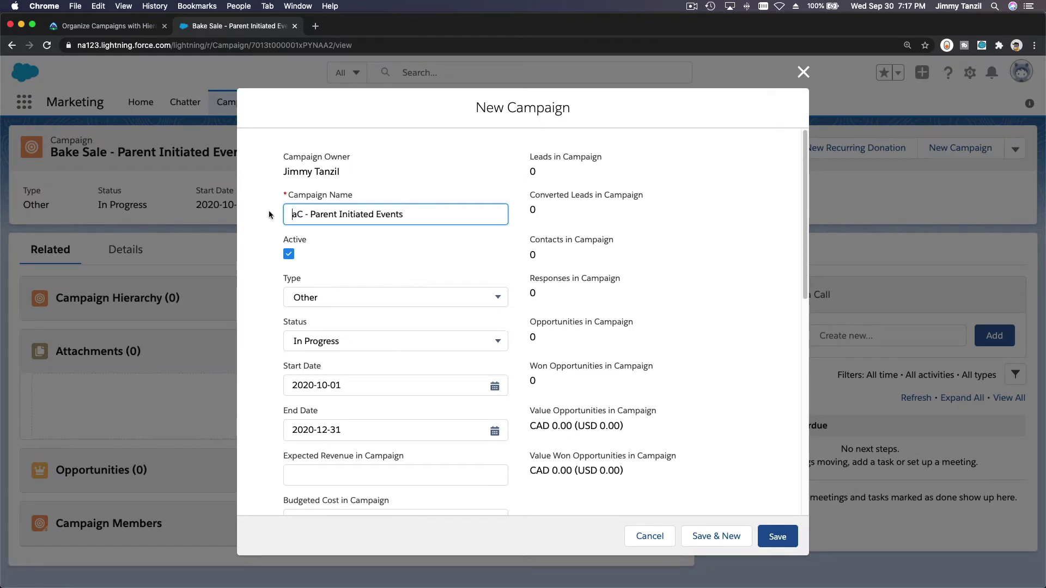
key("BackSpace")
key("BackSpace")
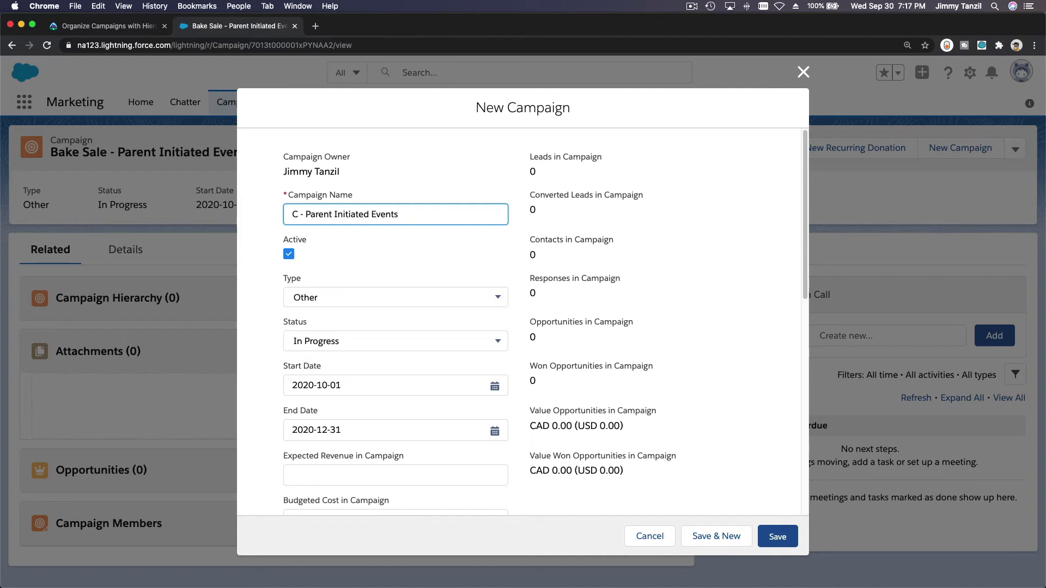
type("ar Wash")
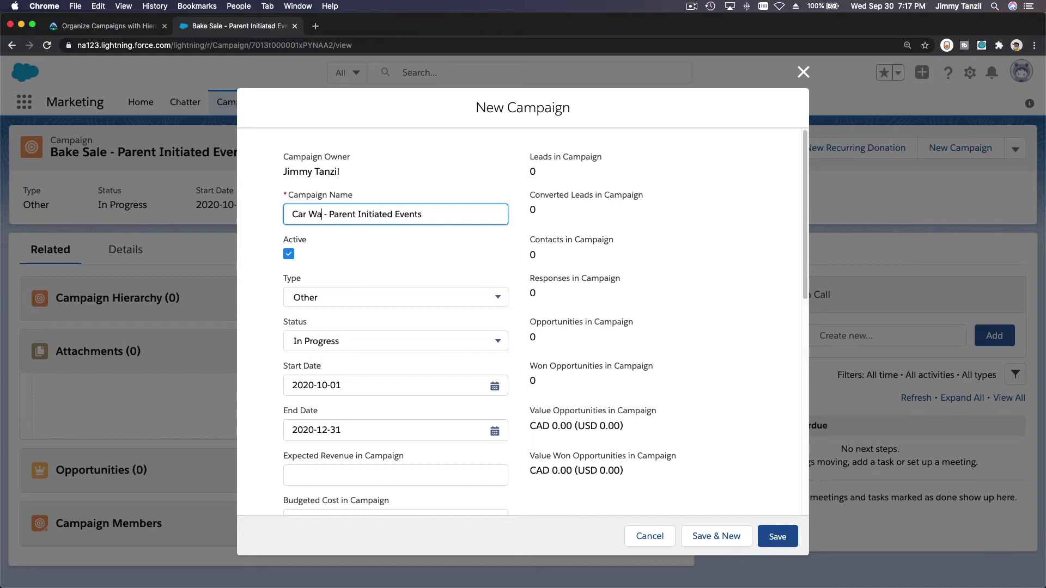
Step: Save the Car Wash campaign and open its campaign hierarchy view
scroll(367, 230, "down", 5)
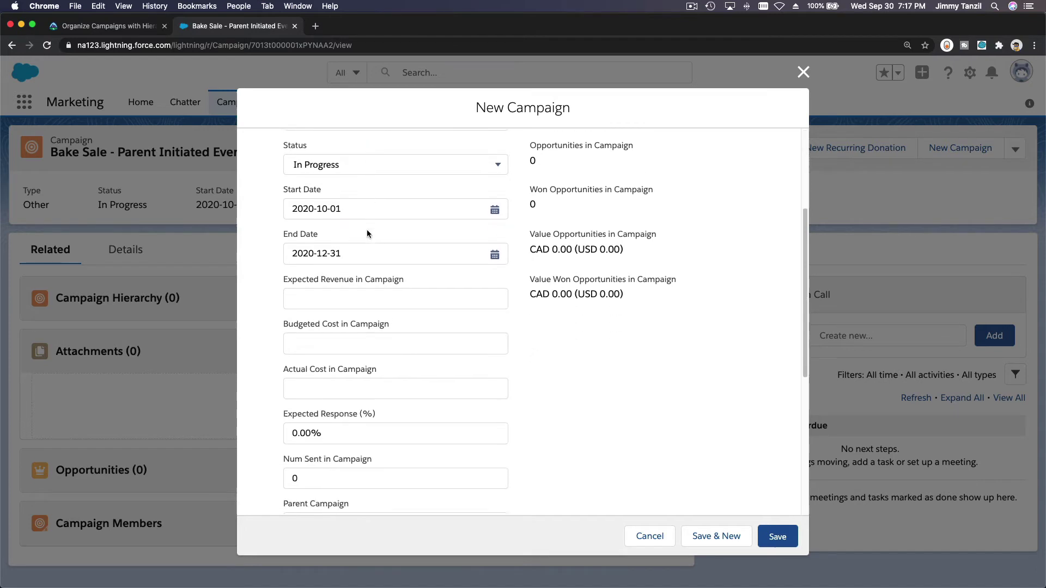
scroll(563, 391, "up", 5)
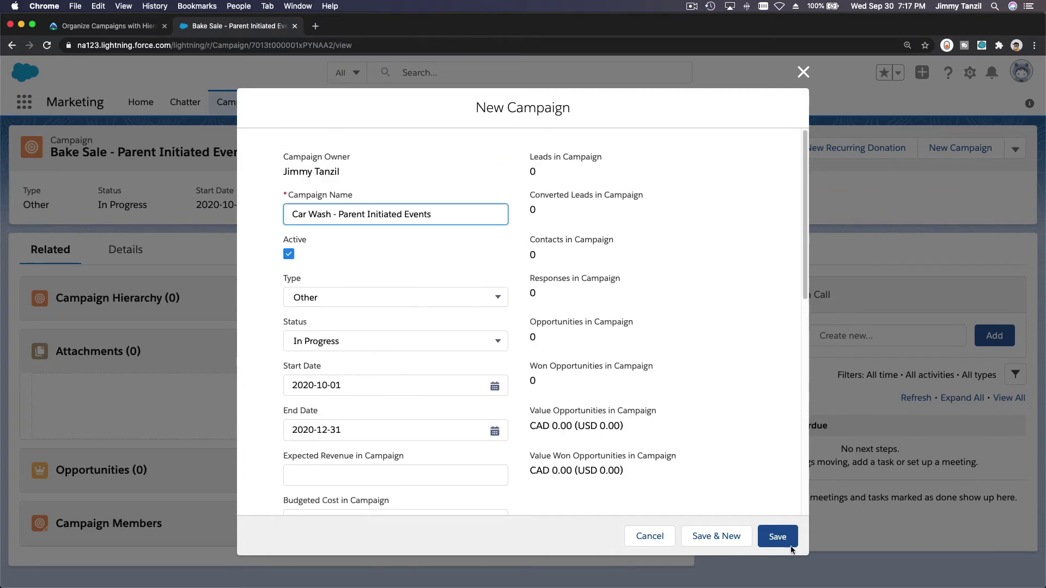
left_click(778, 536)
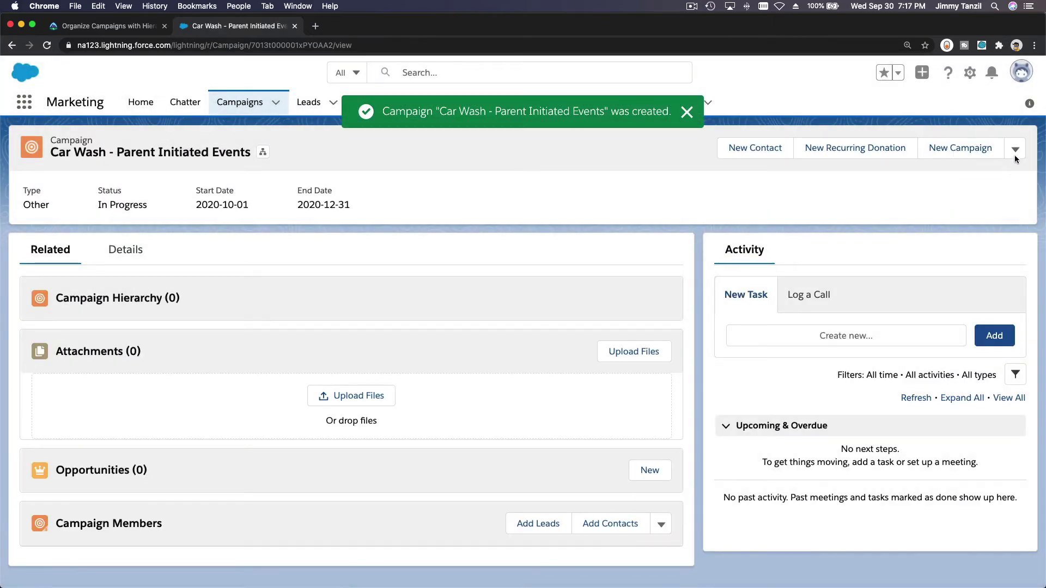
left_click(1015, 149)
left_click(947, 291)
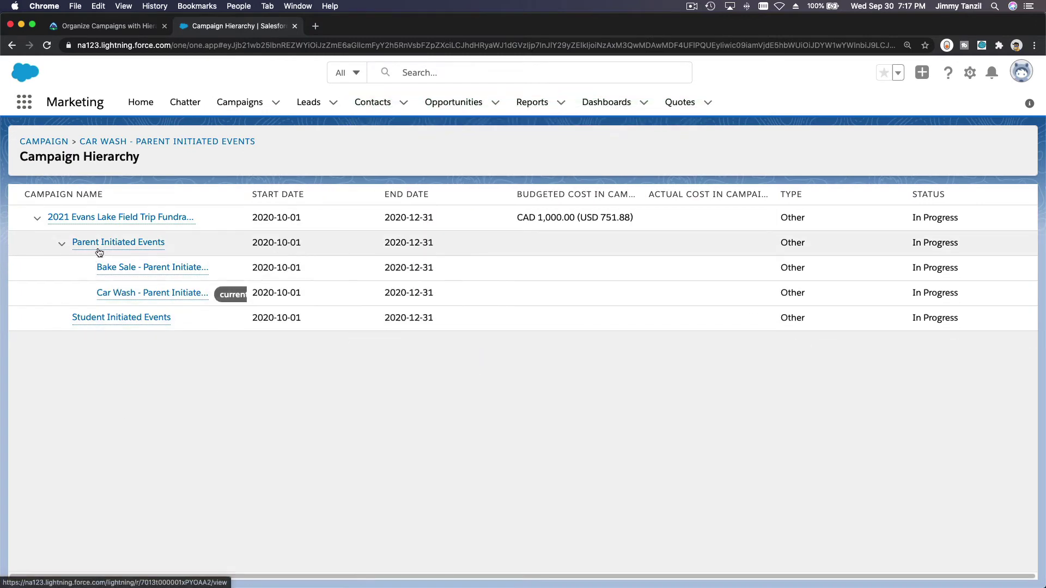
Step: Clone the Car Wash - Parent Initiated Events campaign and name the copy "Lemonade Sale - Student Initiated Events"
mouse_move(113, 271)
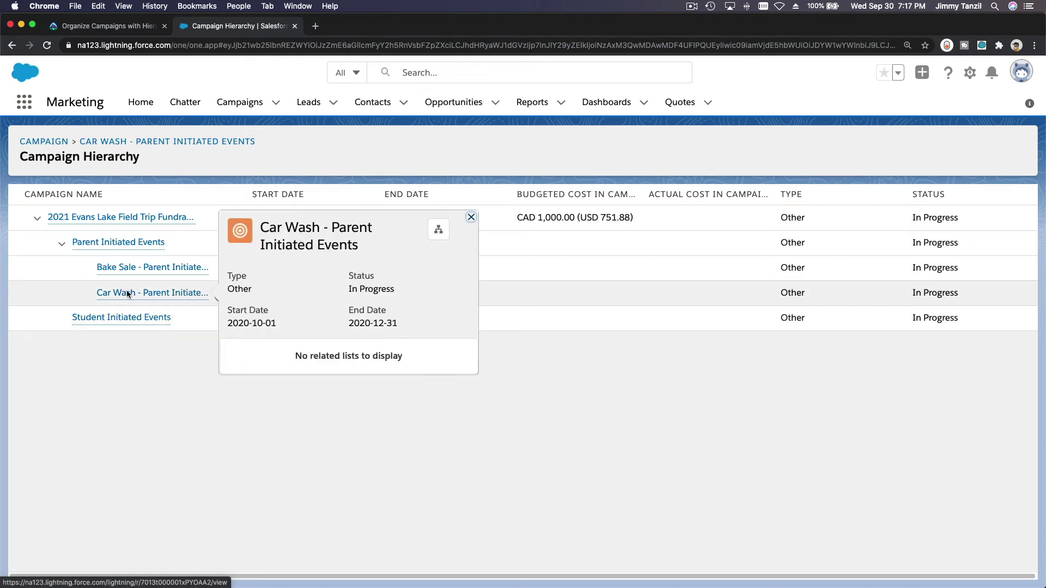
left_click(127, 294)
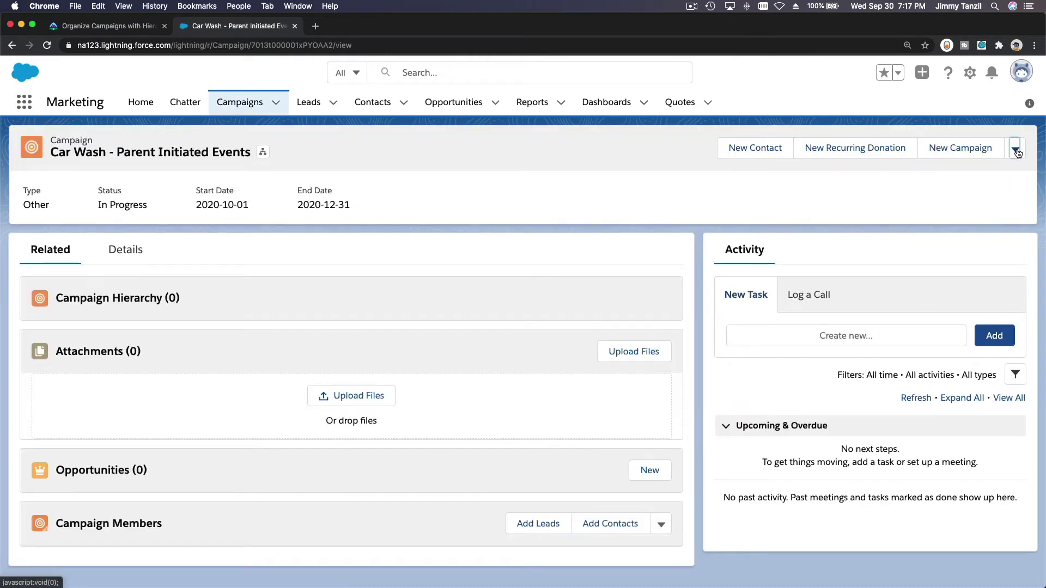
left_click(1016, 151)
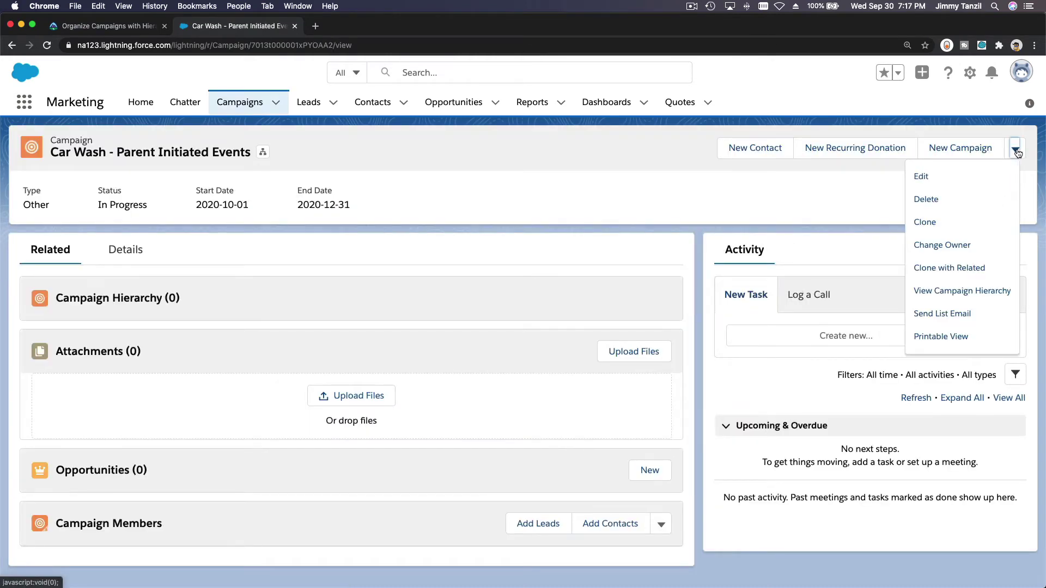
left_click(966, 229)
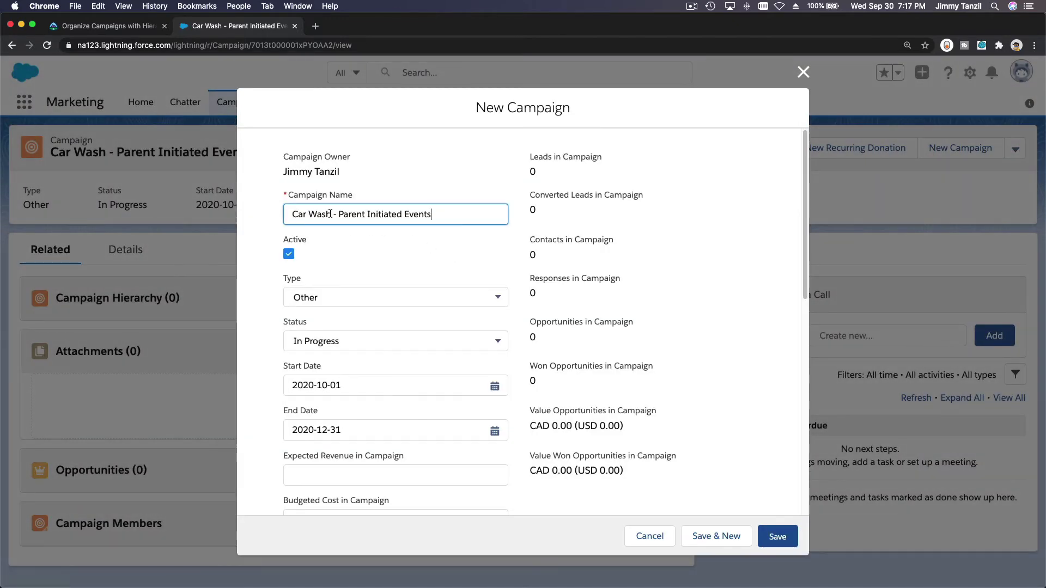
left_click_drag(329, 214, 293, 214)
type("Le")
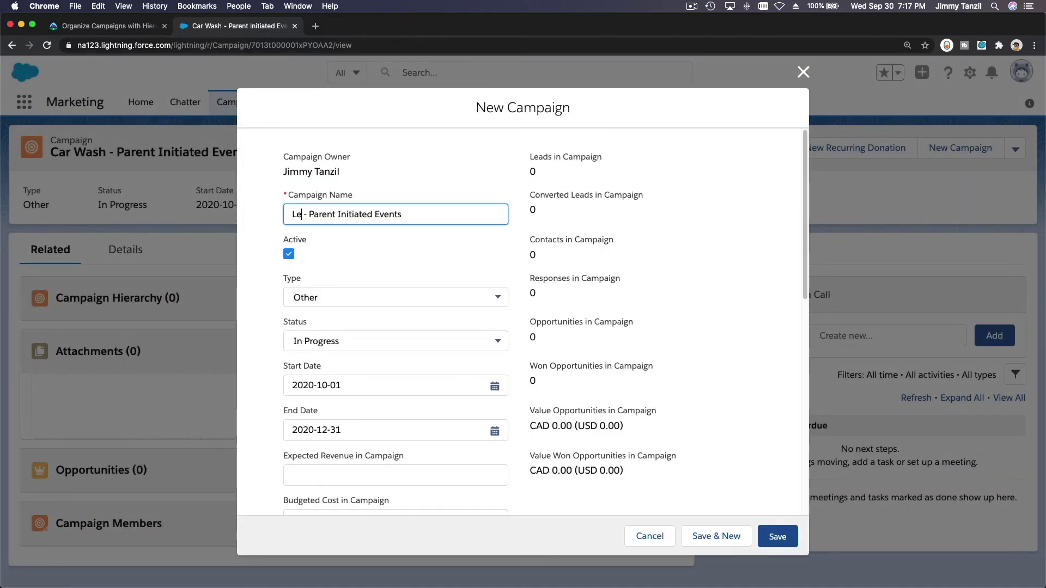
type("monade ")
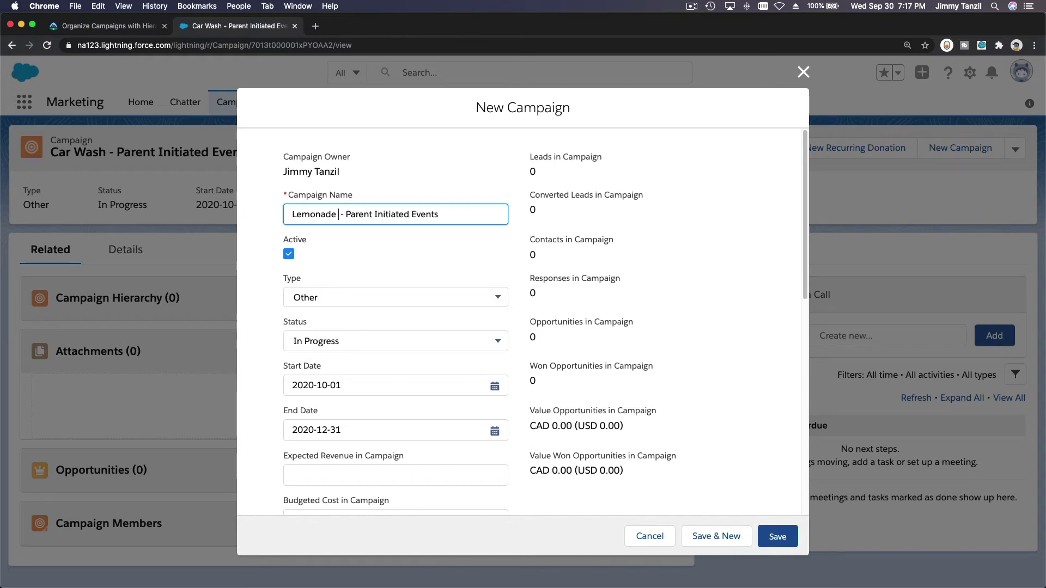
type("Sale")
double_click(374, 213)
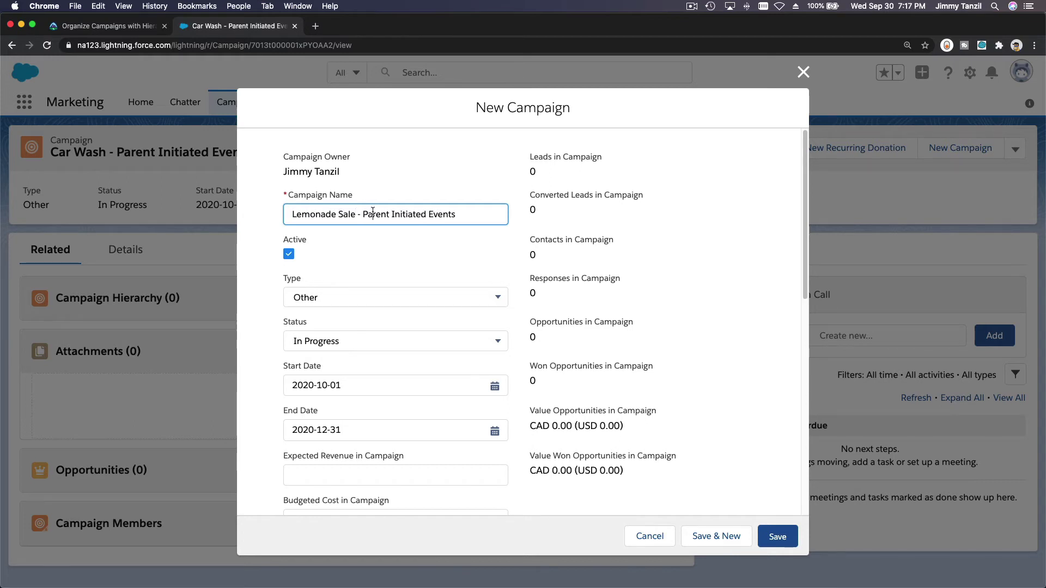
type("Student")
Step: Replace the Lemonade Sale campaign's parent campaign with Student Initiated Events and save the campaign
scroll(382, 231, "down", 5)
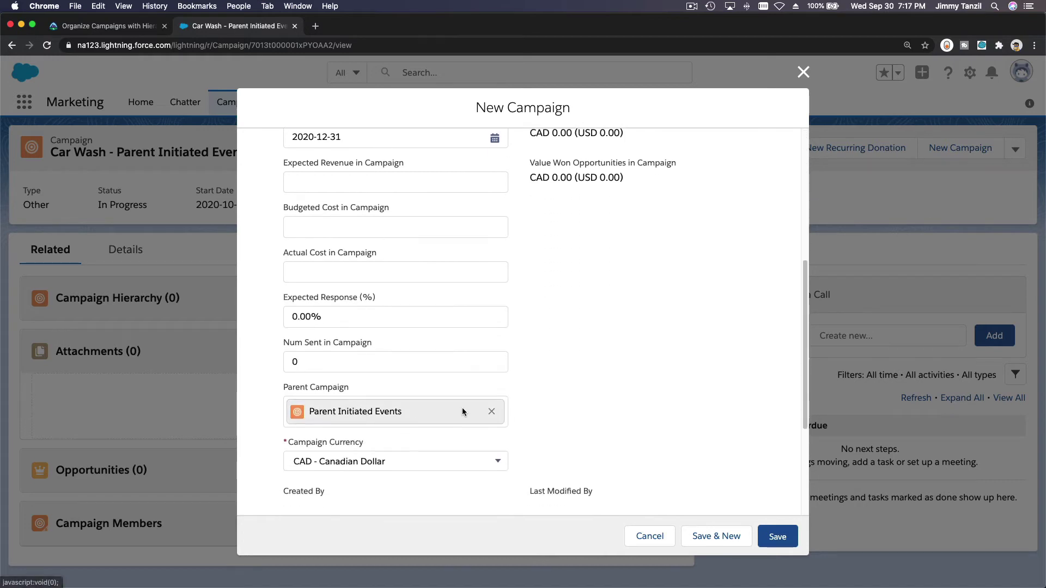
left_click(490, 413)
type("S")
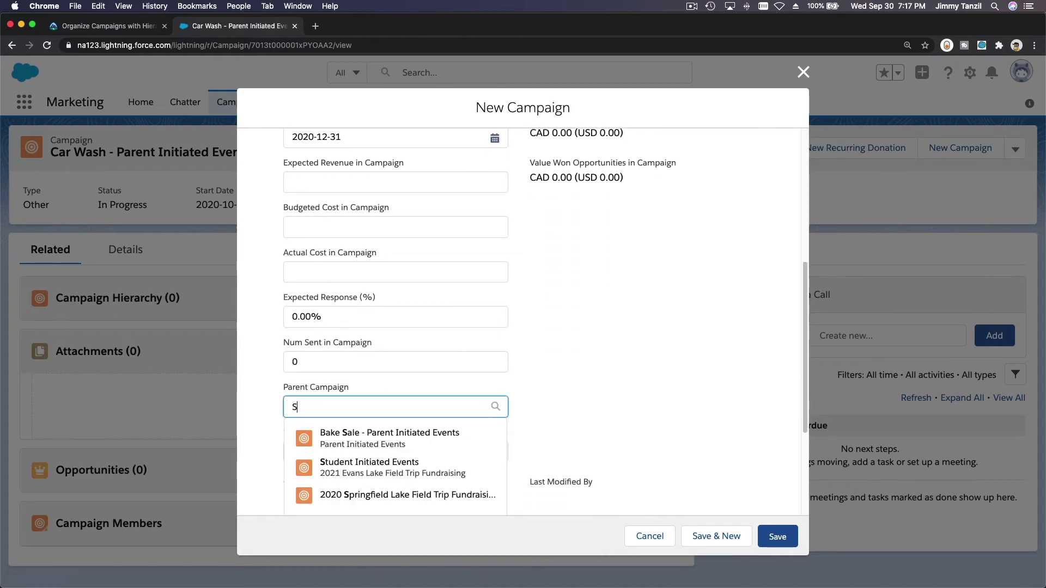
type("tudent")
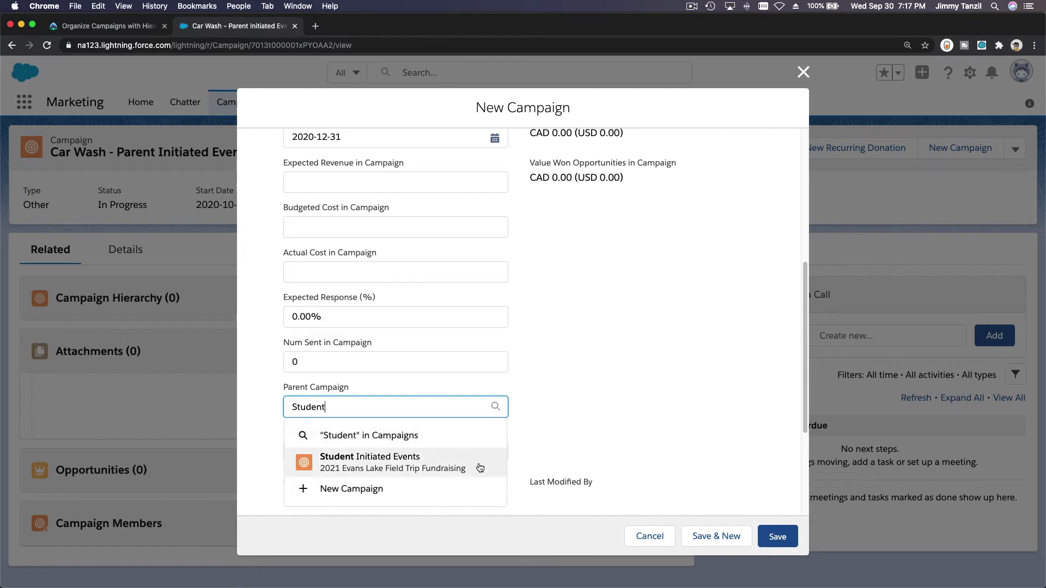
left_click(479, 467)
left_click(778, 538)
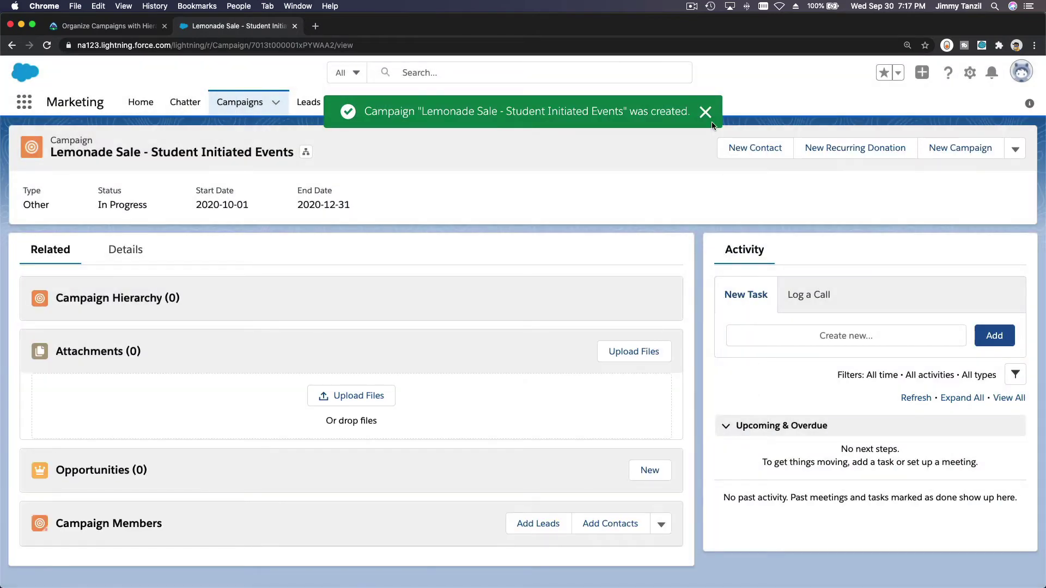
Step: Open the Lemonade Sale campaign's hierarchy view and expand Parent Initiated Events to check its sub-campaigns
left_click(1015, 149)
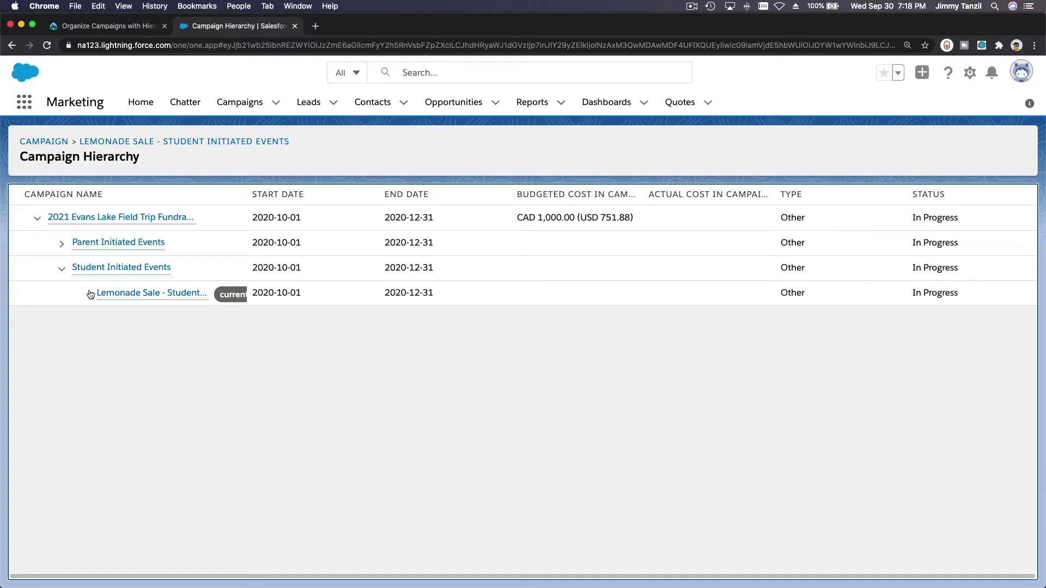
left_click(62, 245)
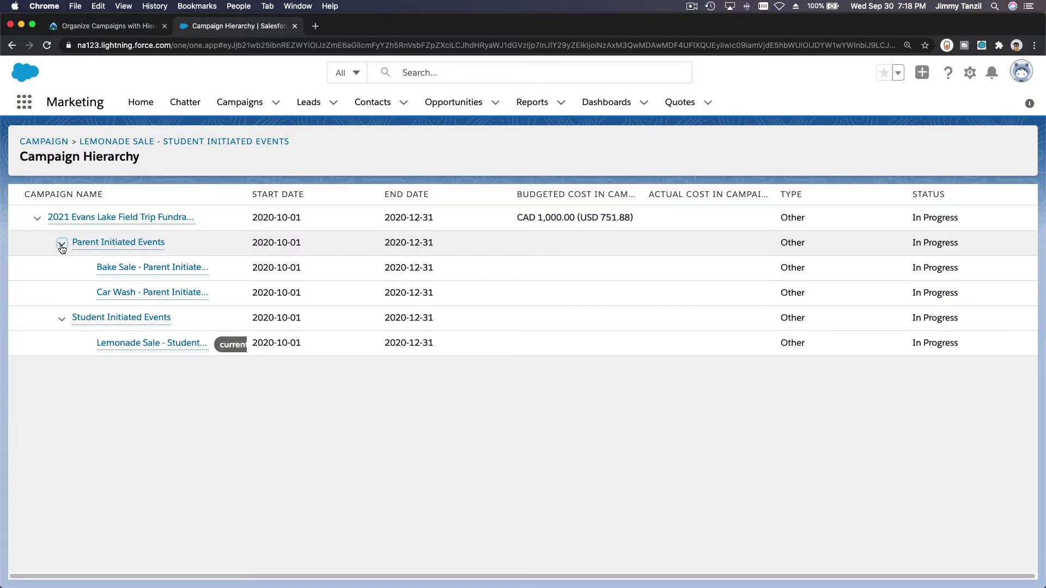
mouse_move(168, 267)
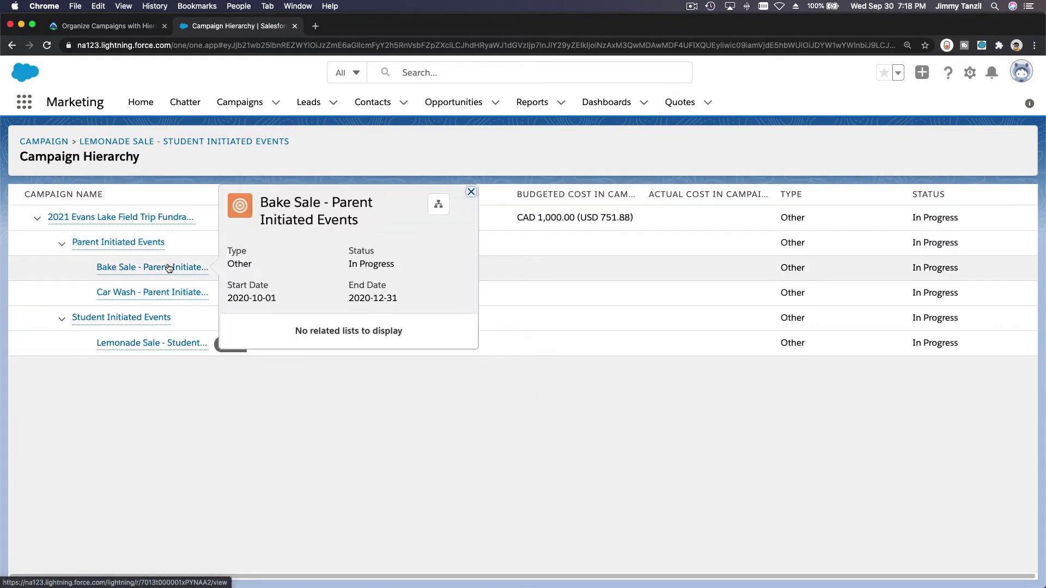
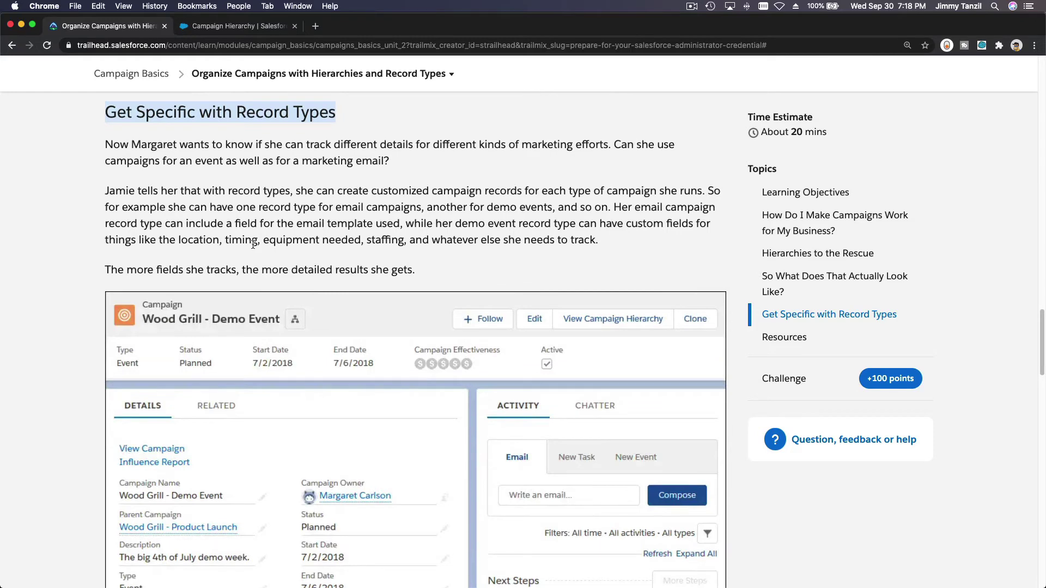
Step: Return to Salesforce from Trailhead and open the Campaign object in Setup's Object Manager
left_click(231, 34)
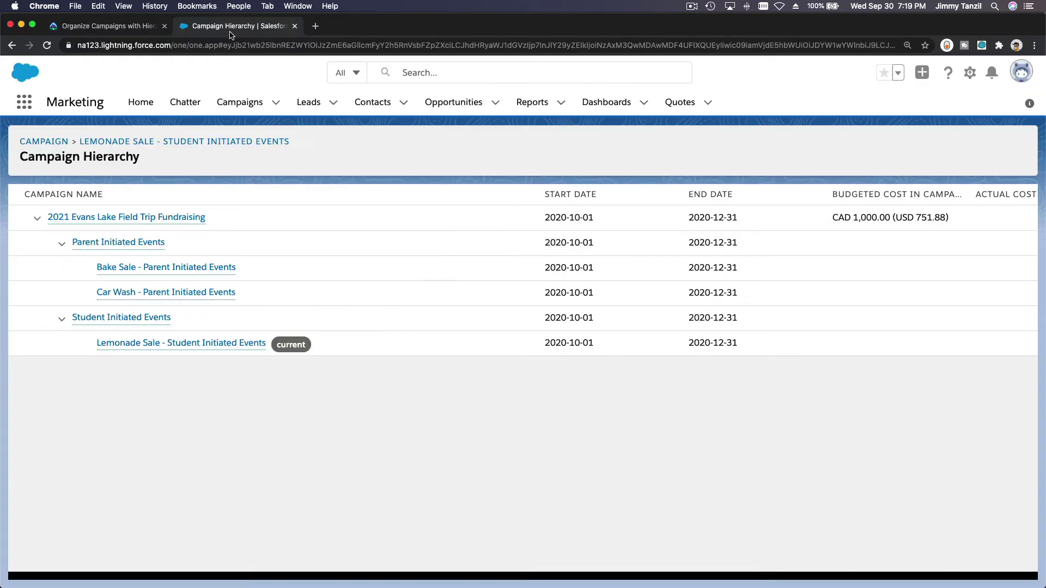
left_click(271, 430)
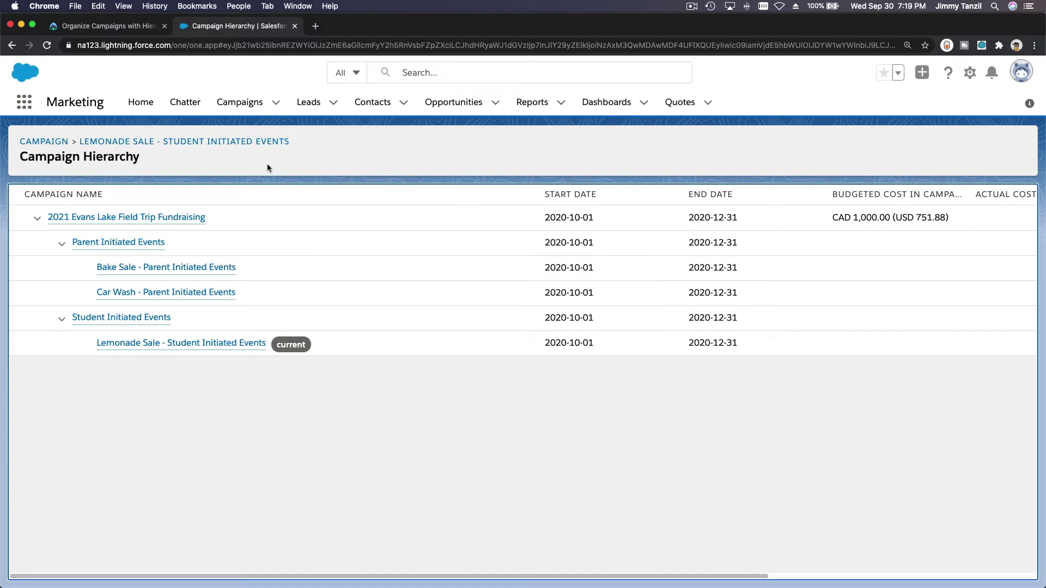
left_click(969, 74)
left_click(943, 110)
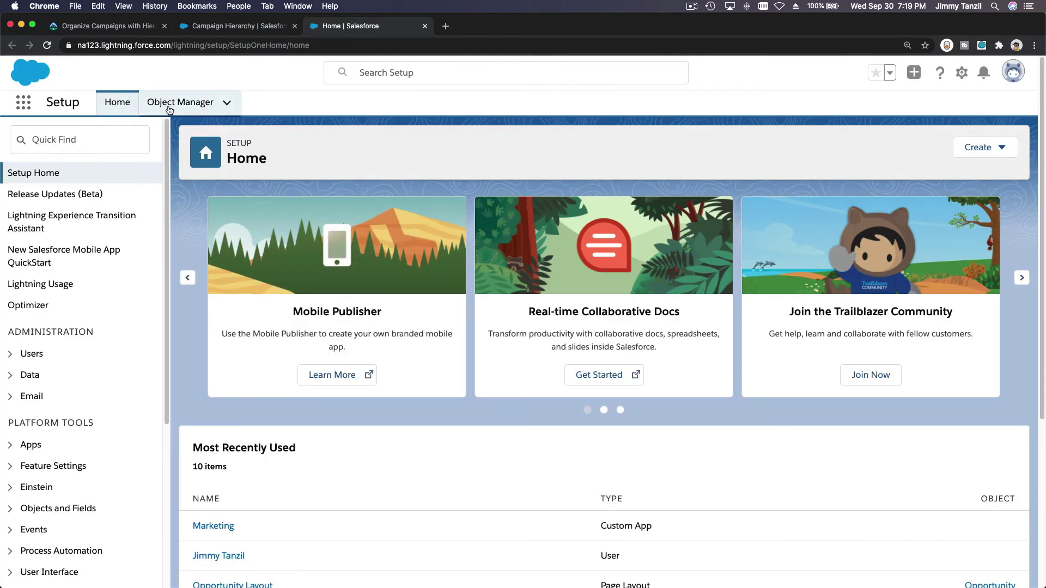
left_click(215, 104)
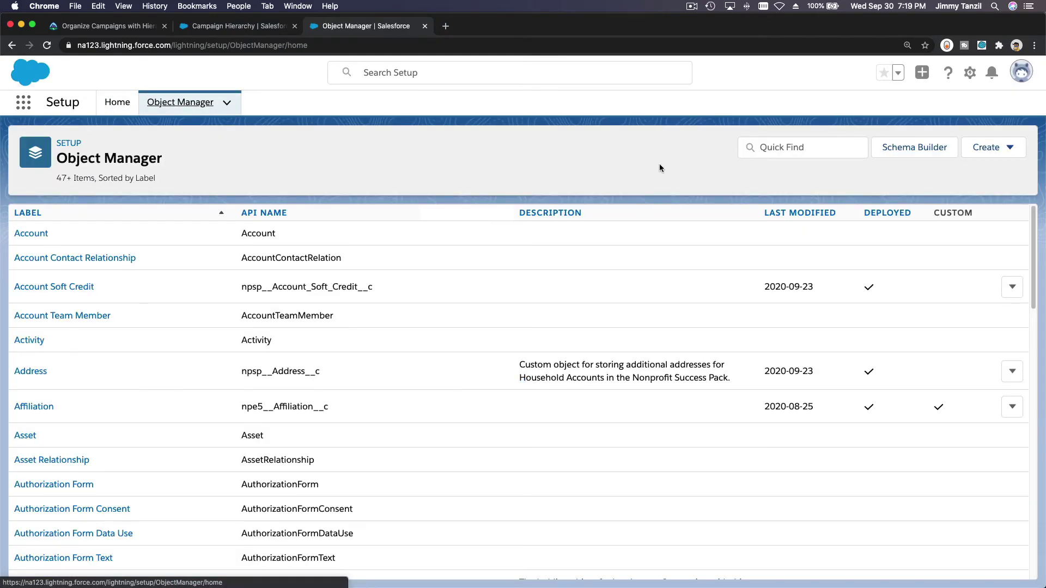
left_click(790, 151)
type("Campaign")
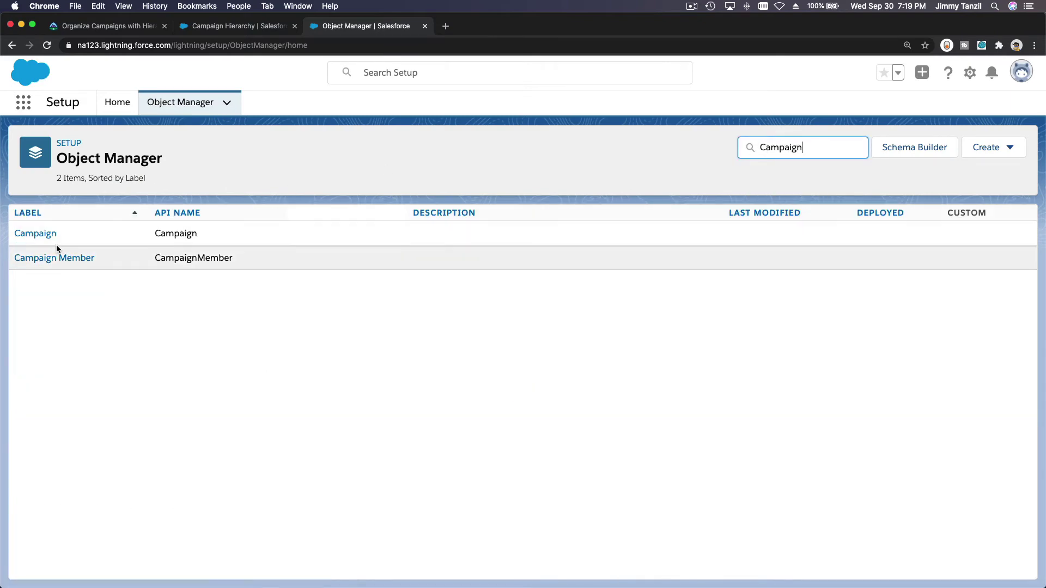
left_click(48, 230)
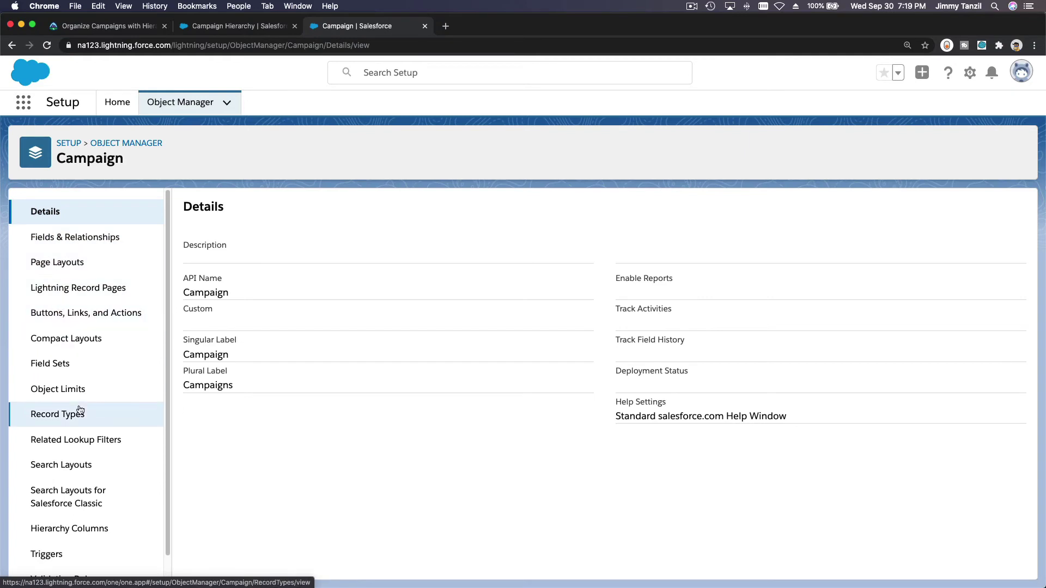
Step: Start a new record type for the Campaign object with the label and name Sale
scroll(82, 413, "down", 1)
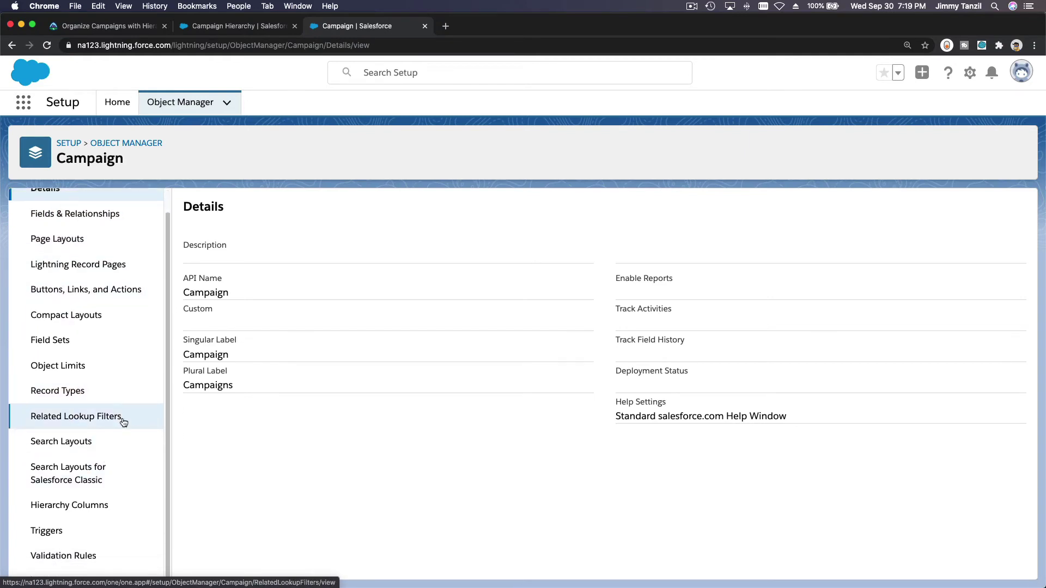
left_click(86, 397)
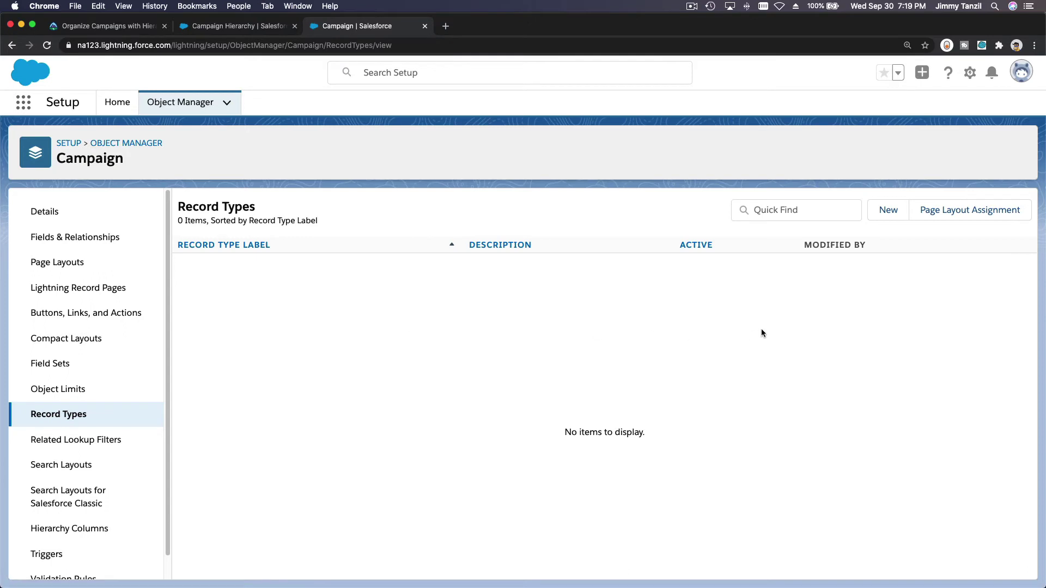
left_click(887, 210)
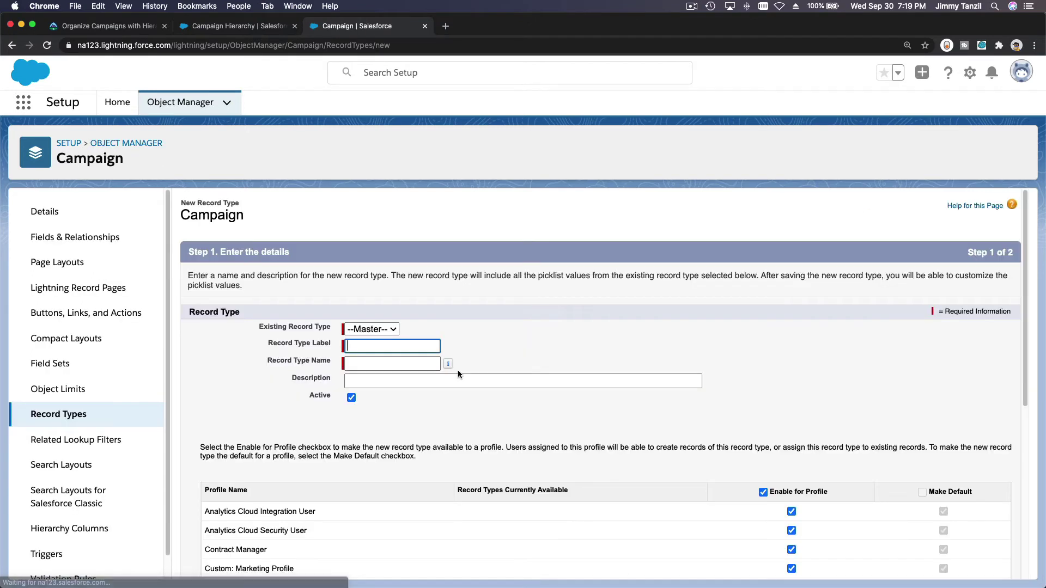
type("Sal")
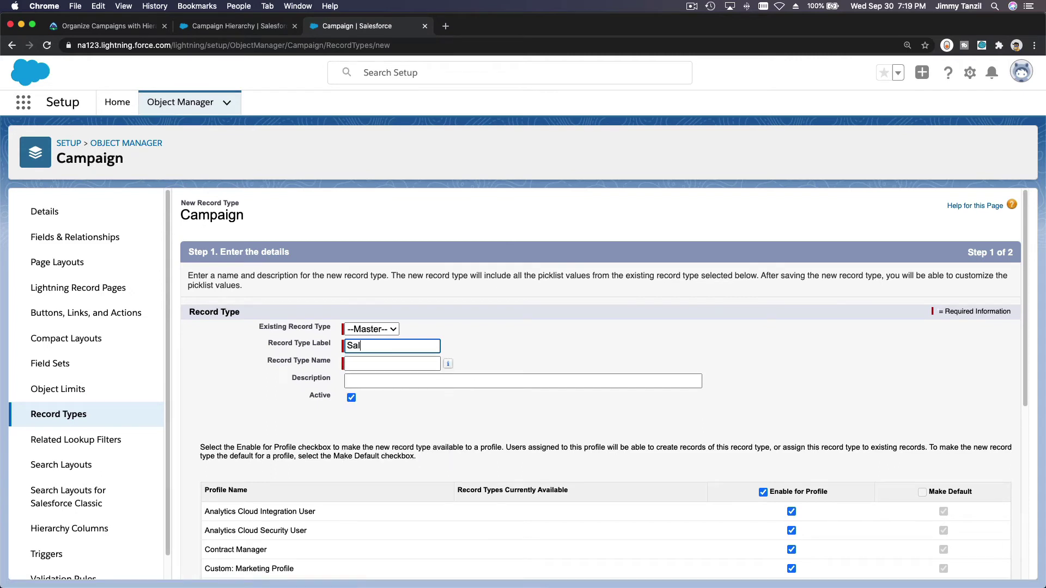
type("e")
key("Tab")
key("Tab")
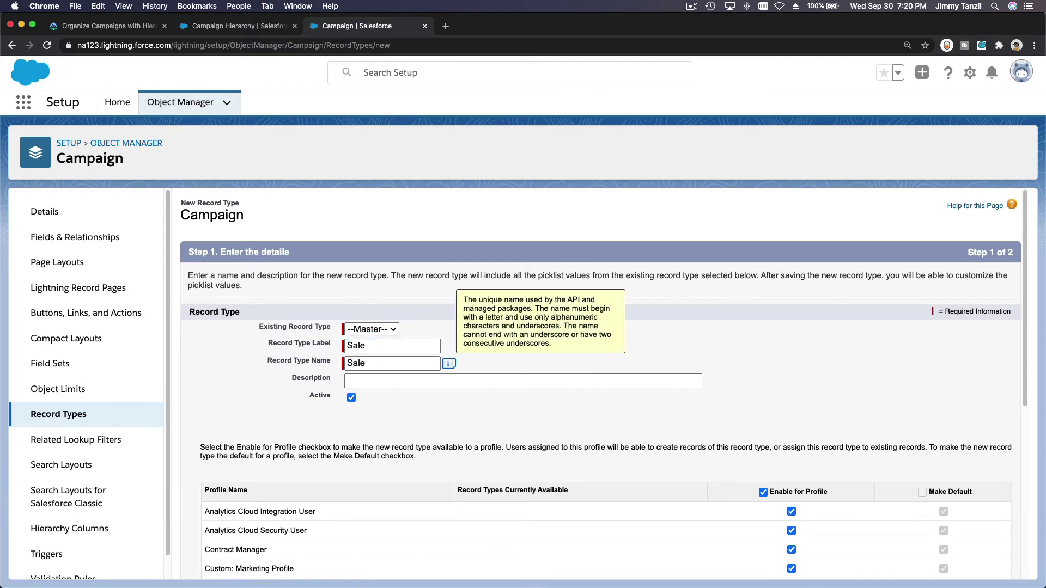
left_click(479, 407)
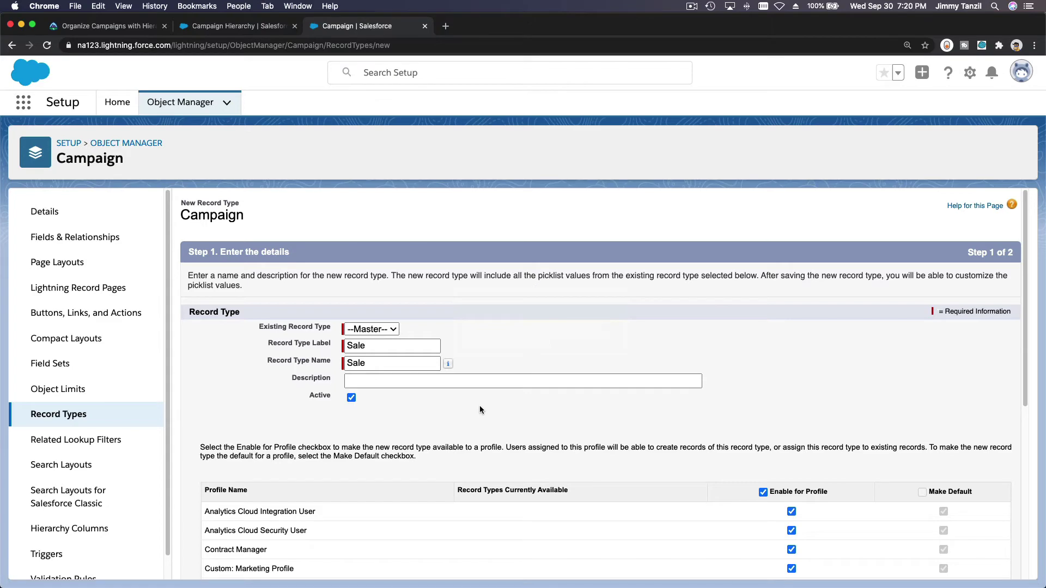
Step: Review the Sale record type's profile assignments, keep it enabled for all profiles, and continue to the page layout assignment
scroll(894, 369, "down", 5)
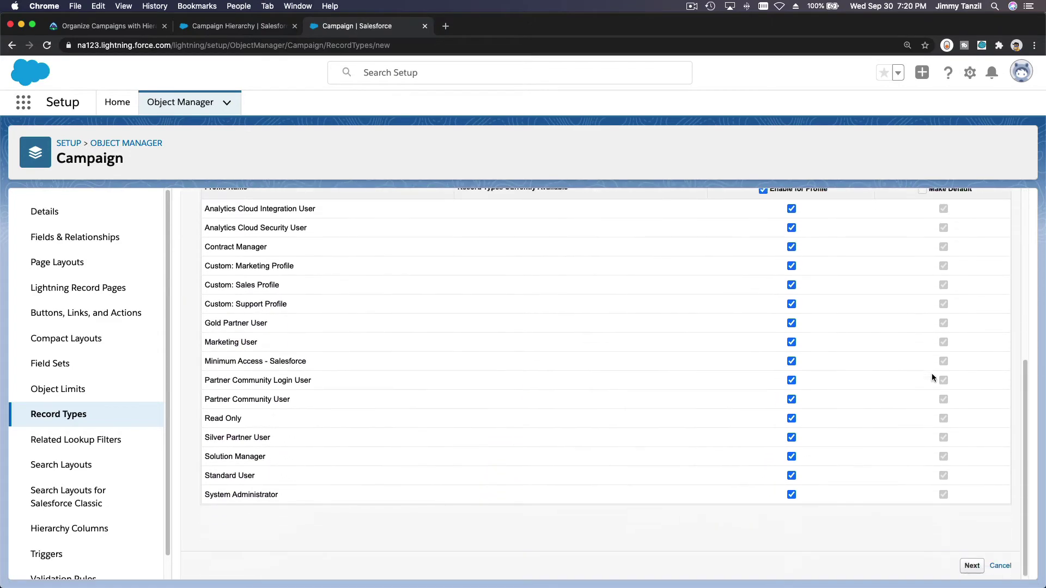
scroll(932, 374, "up", 5)
scroll(974, 427, "down", 5)
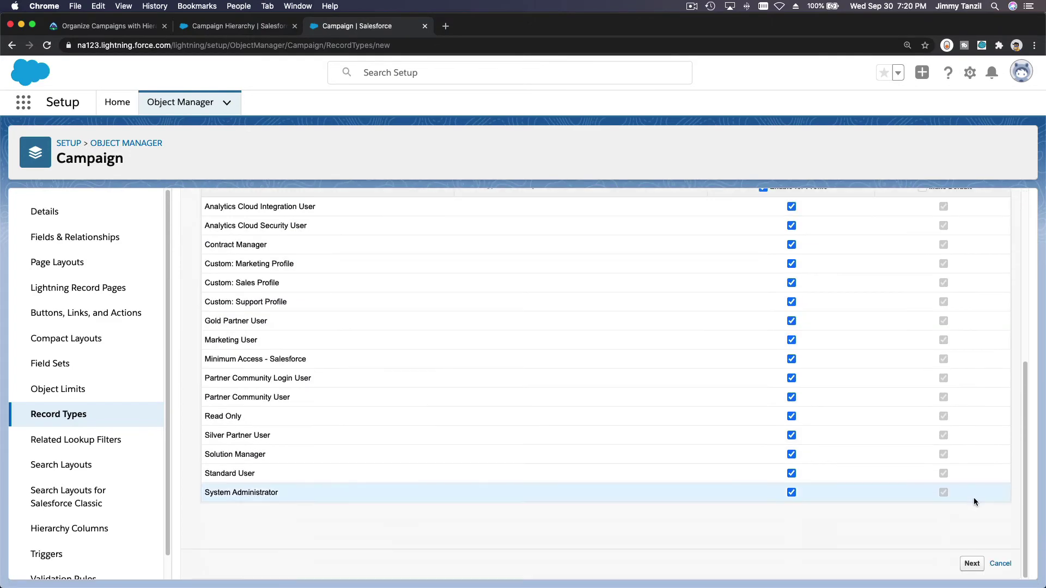
left_click(967, 565)
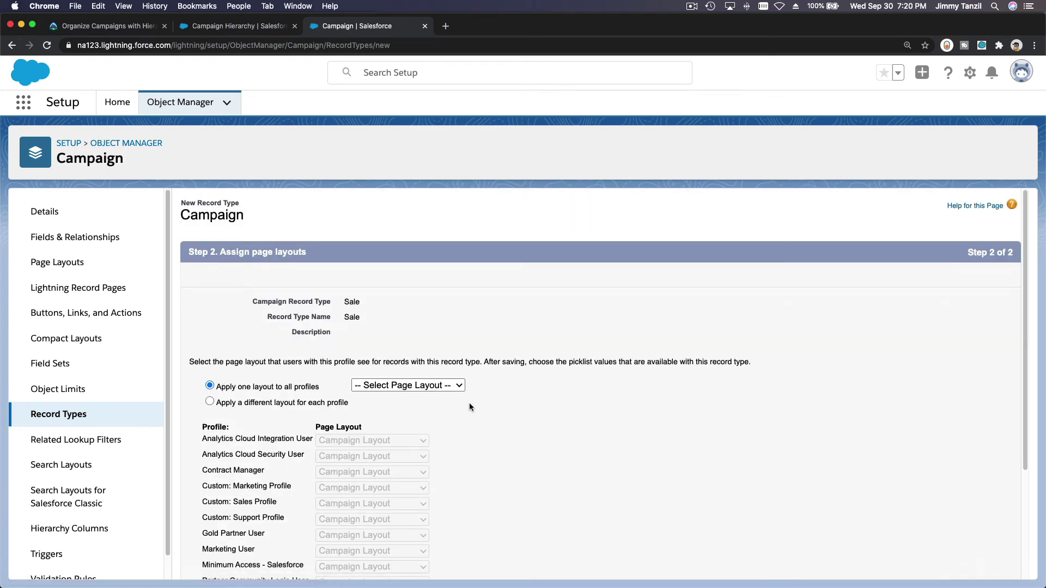
Step: Apply Campaign Layout to all profiles for the Sale record type, then save it and start another record type
left_click(430, 386)
left_click(392, 397)
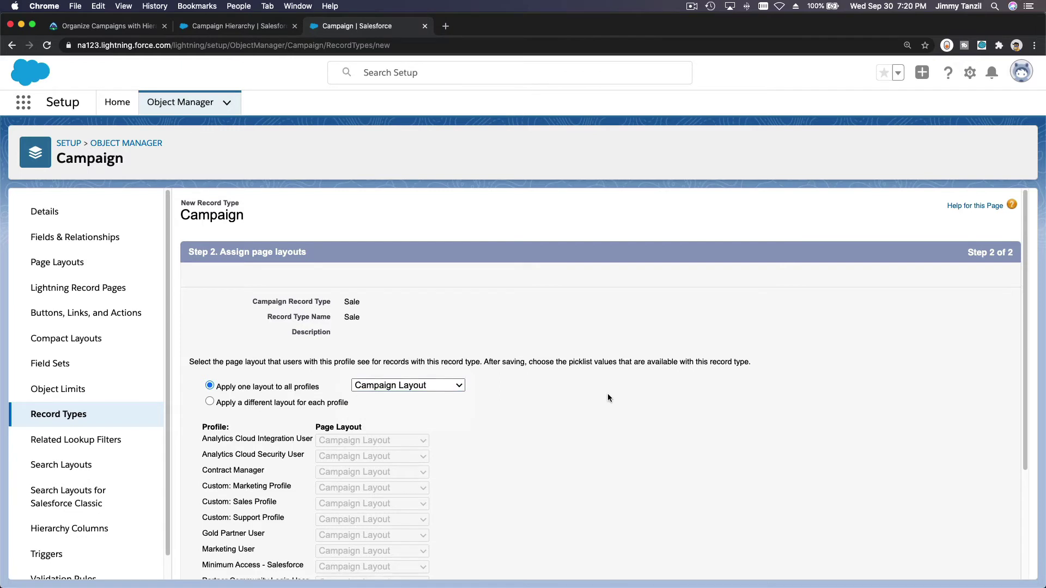
scroll(860, 379, "down", 5)
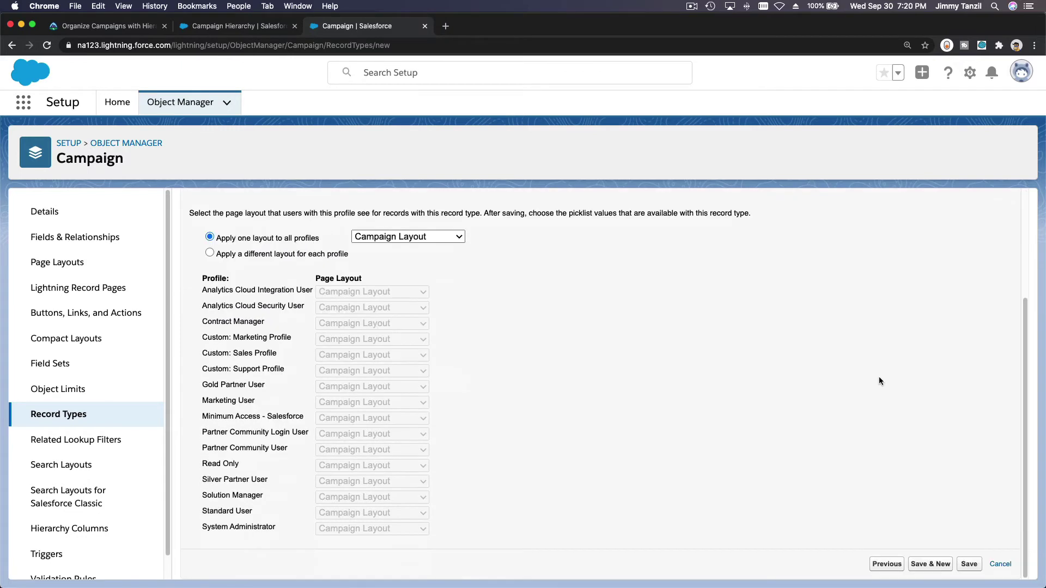
left_click(930, 564)
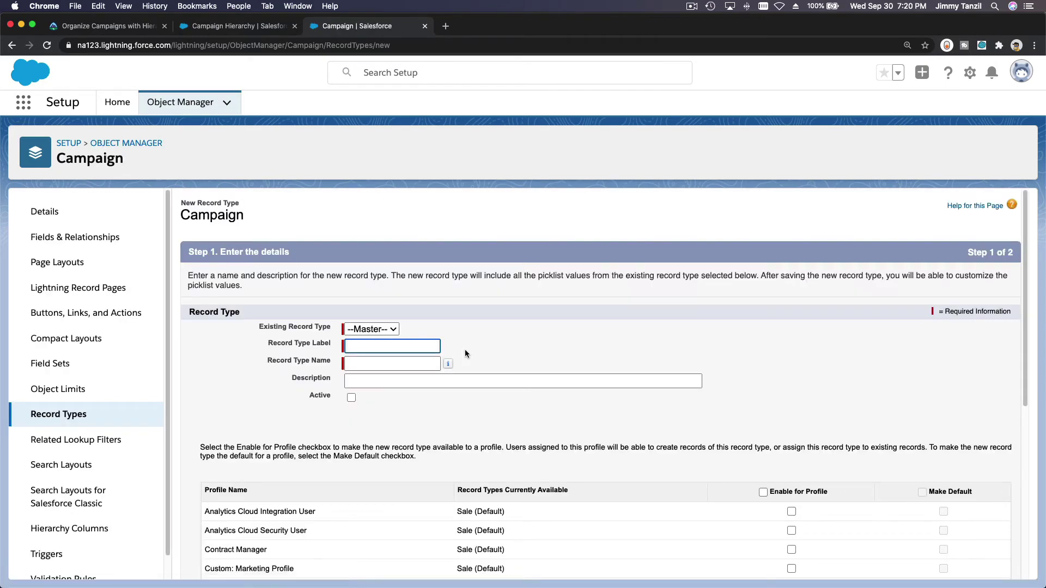
Step: Give the new campaign record type the label and name Donation and make it active
type("Donation")
key("Tab")
key("Tab")
key("Tab")
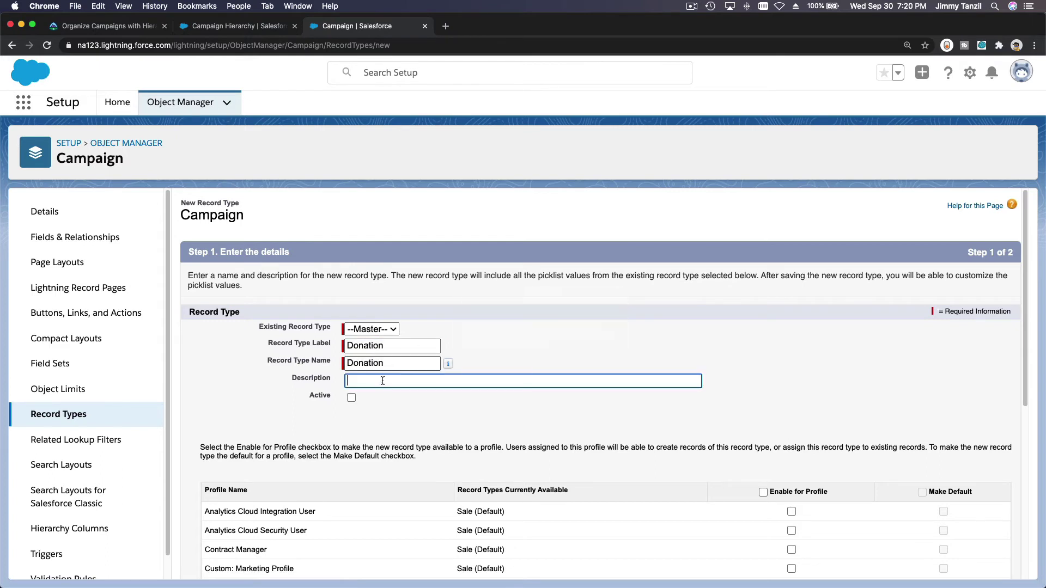
left_click(352, 398)
scroll(838, 375, "down", 3)
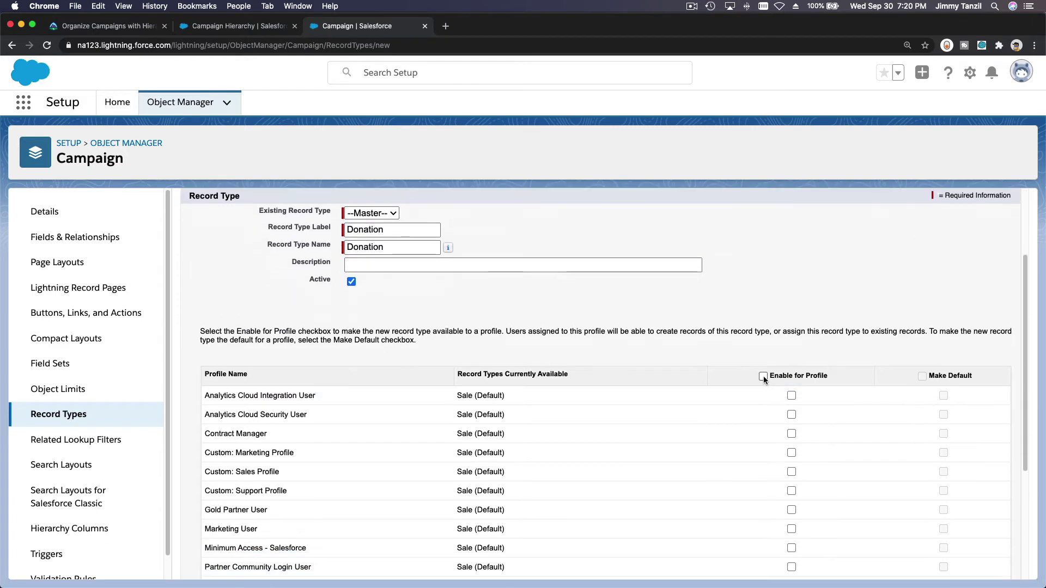
Step: Enable the Donation record type for all profiles and continue to the page layout assignment
left_click(763, 374)
scroll(870, 327, "down", 5)
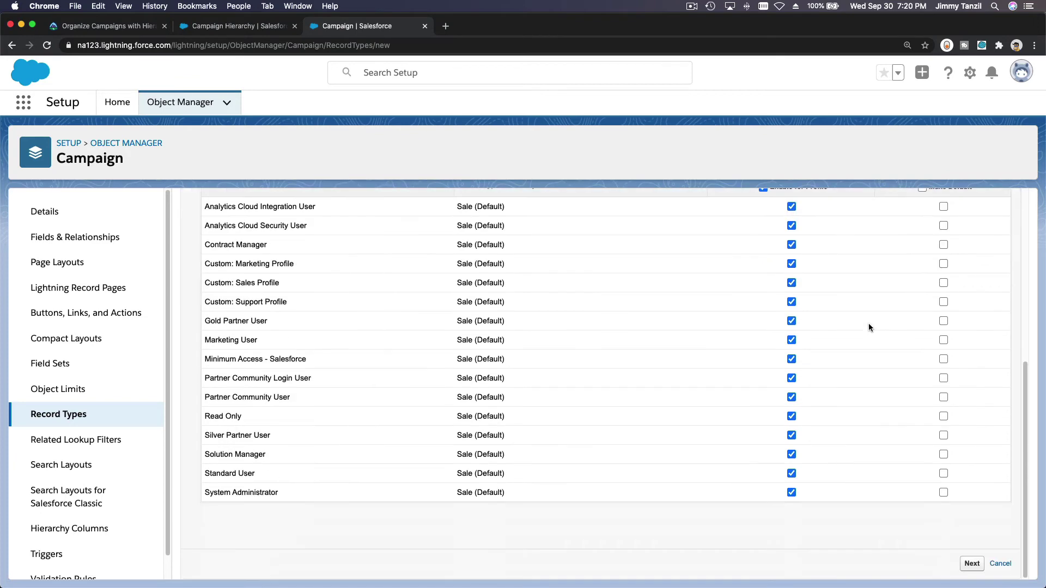
left_click(972, 563)
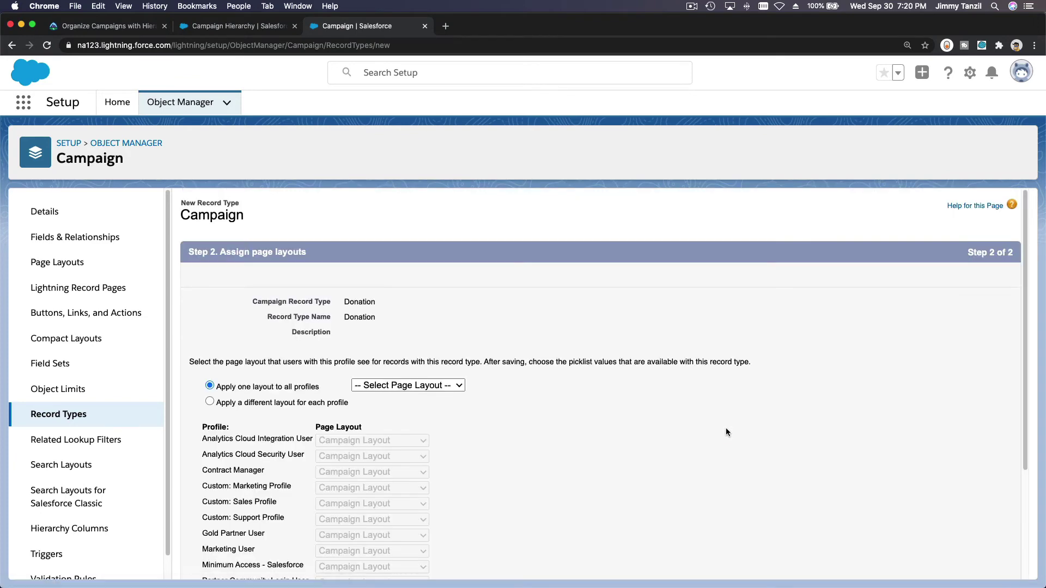
Step: Apply Campaign Layout to all profiles for the Donation record type and save it
scroll(752, 401, "down", 3)
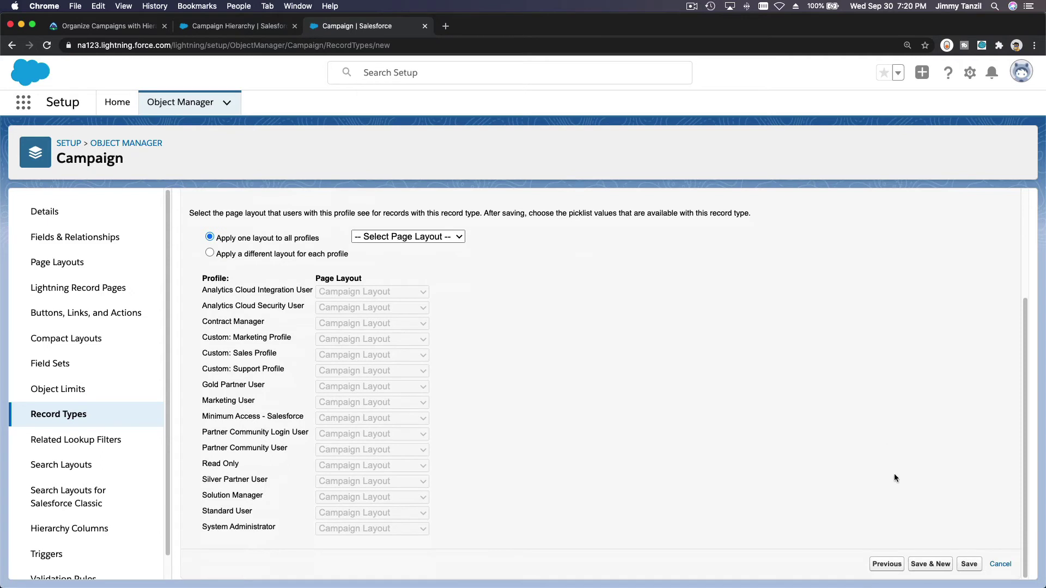
left_click(969, 564)
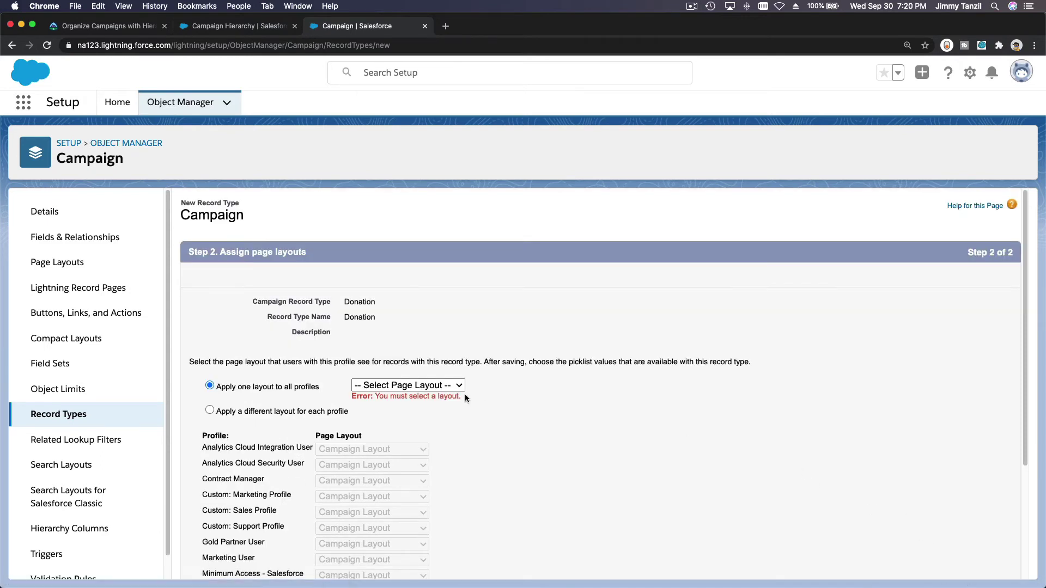
left_click(416, 389)
left_click(417, 398)
scroll(581, 411, "down", 3)
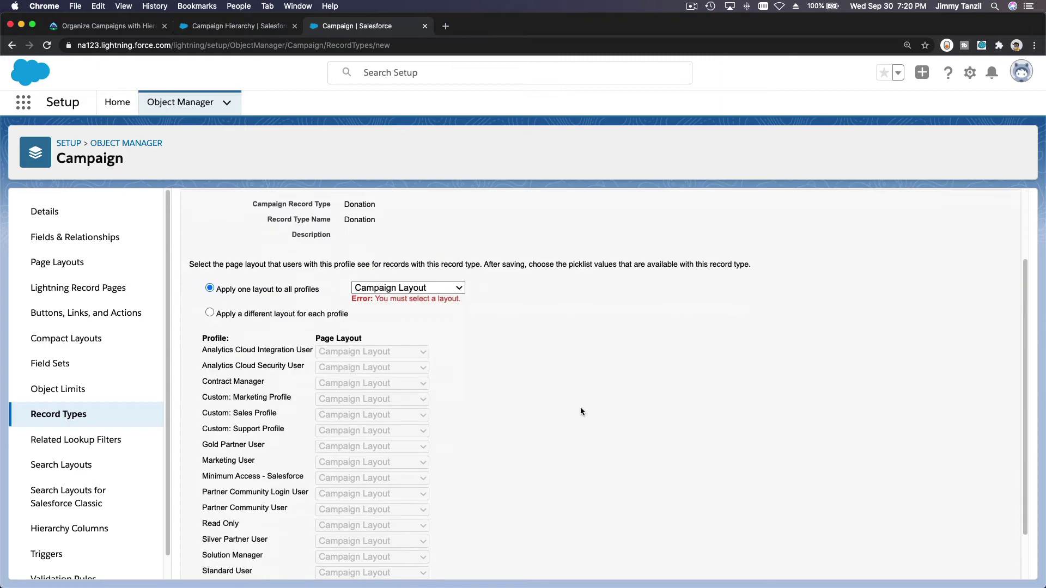
left_click(969, 564)
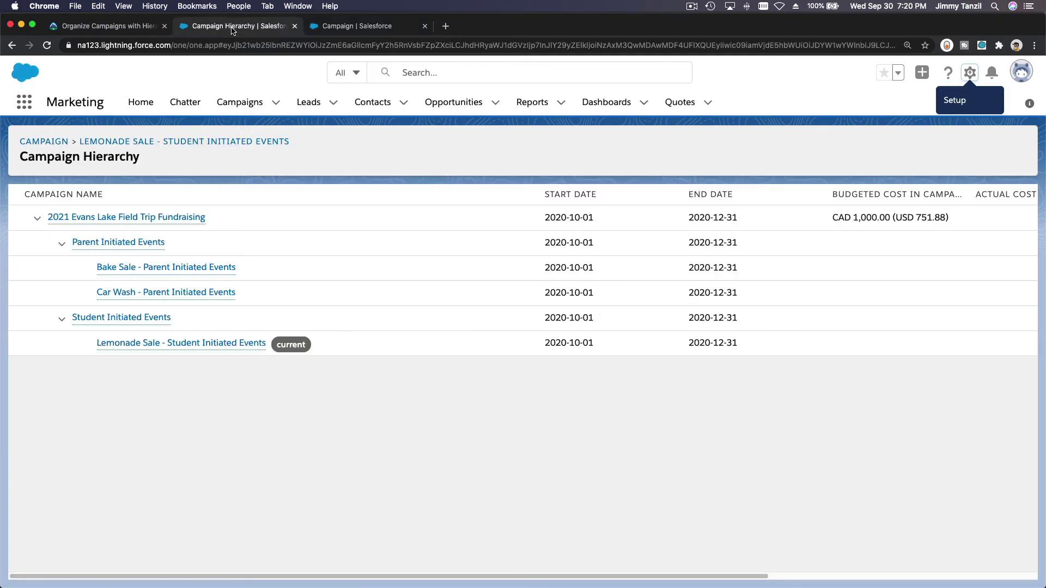
Step: Change the record type of the Bake Sale - Parent Initiated Events campaign to Sale and save the record
left_click(234, 26)
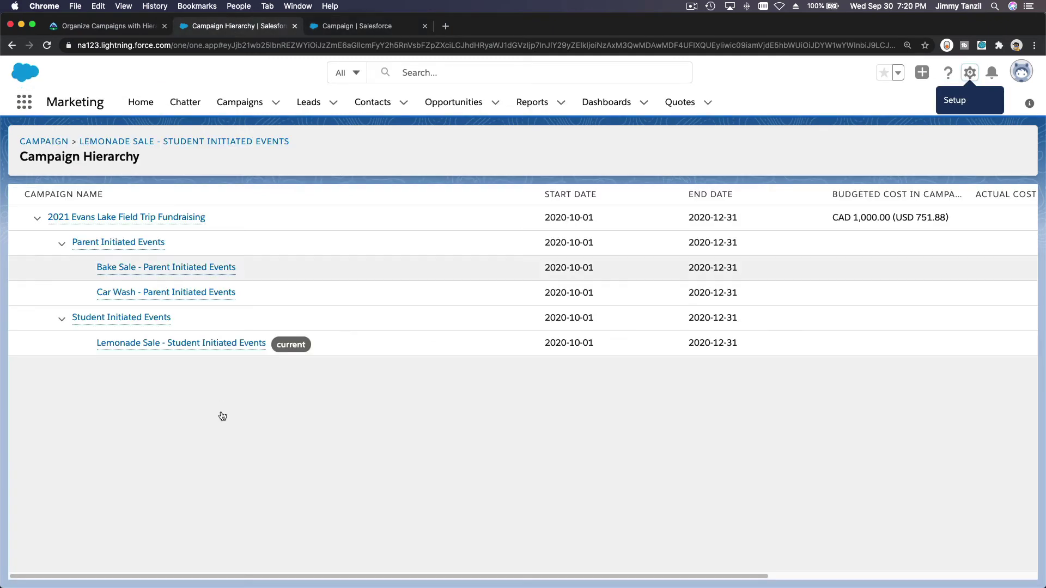
left_click(182, 268)
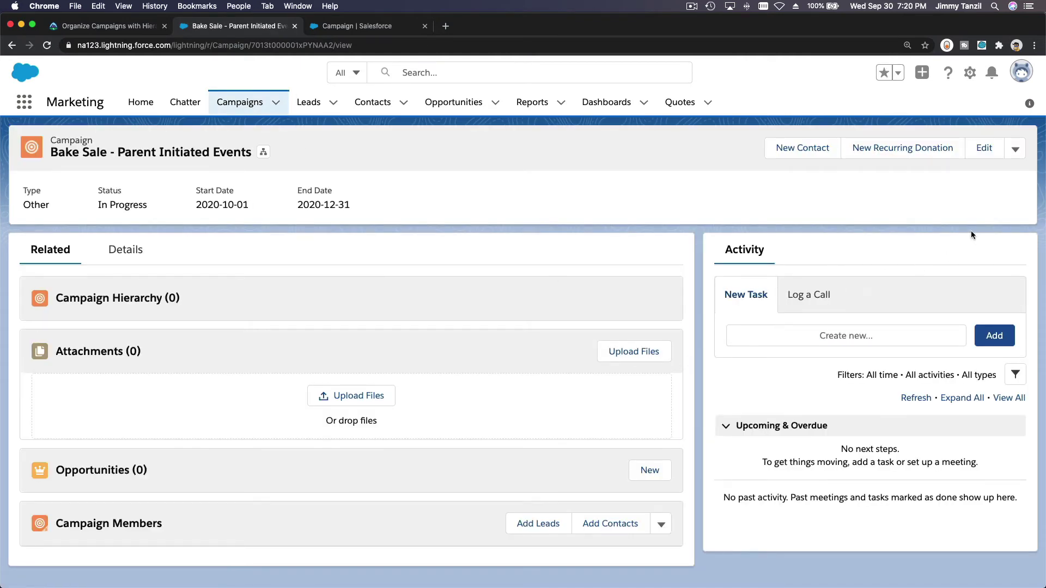
left_click(1016, 153)
left_click(1000, 245)
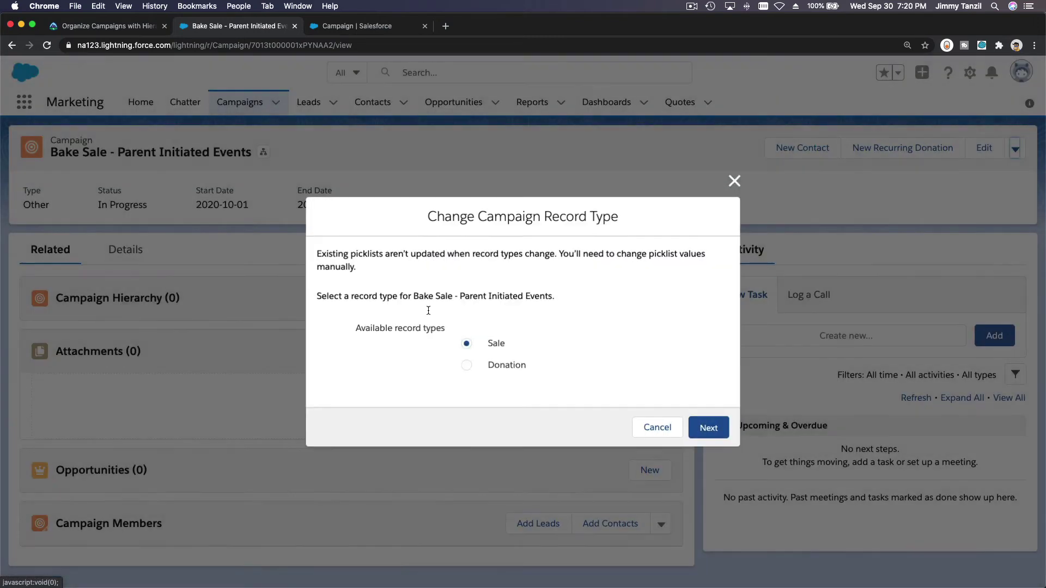
left_click(710, 432)
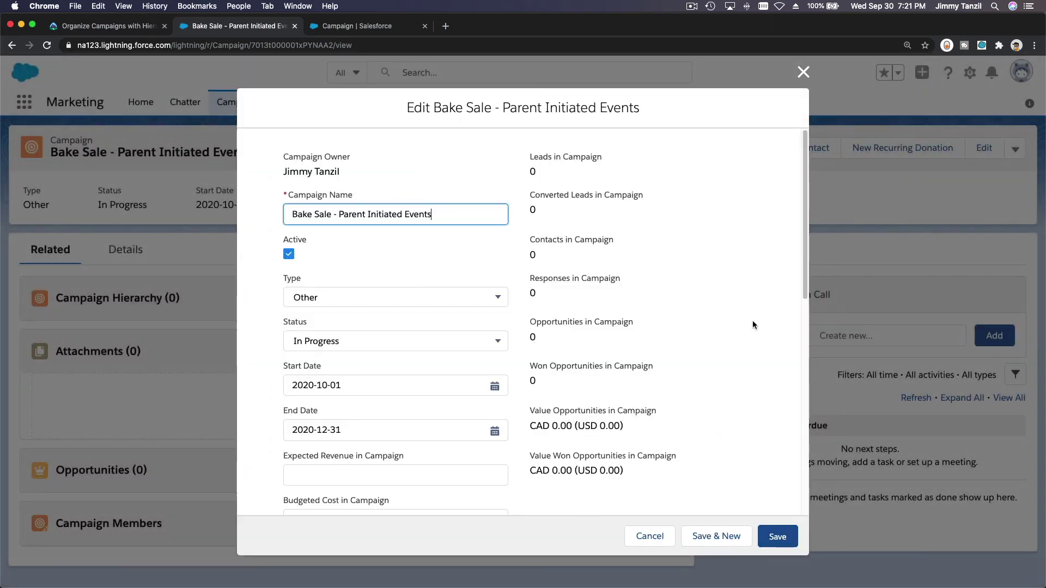
left_click(778, 536)
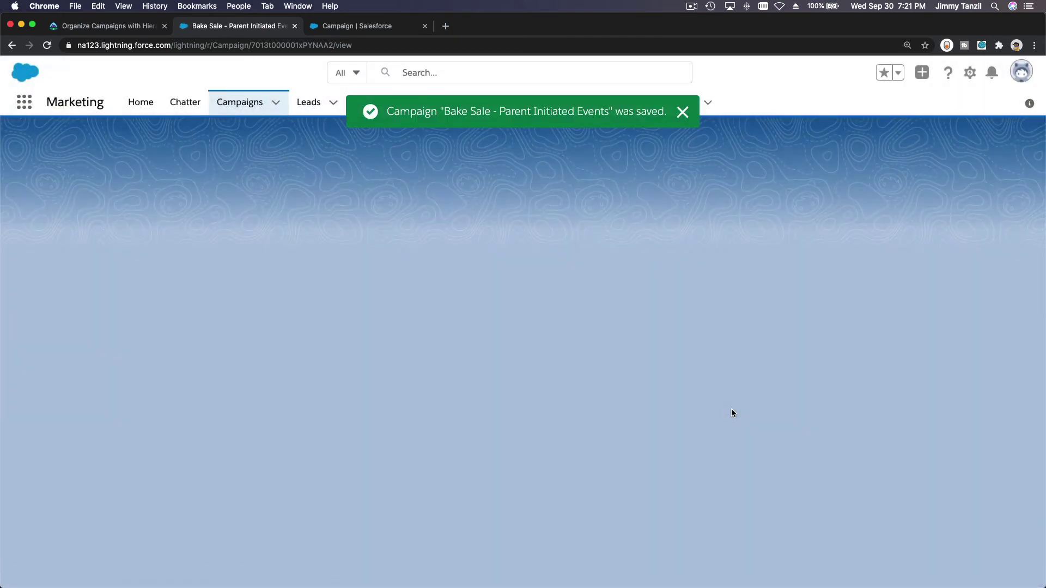
left_click(682, 112)
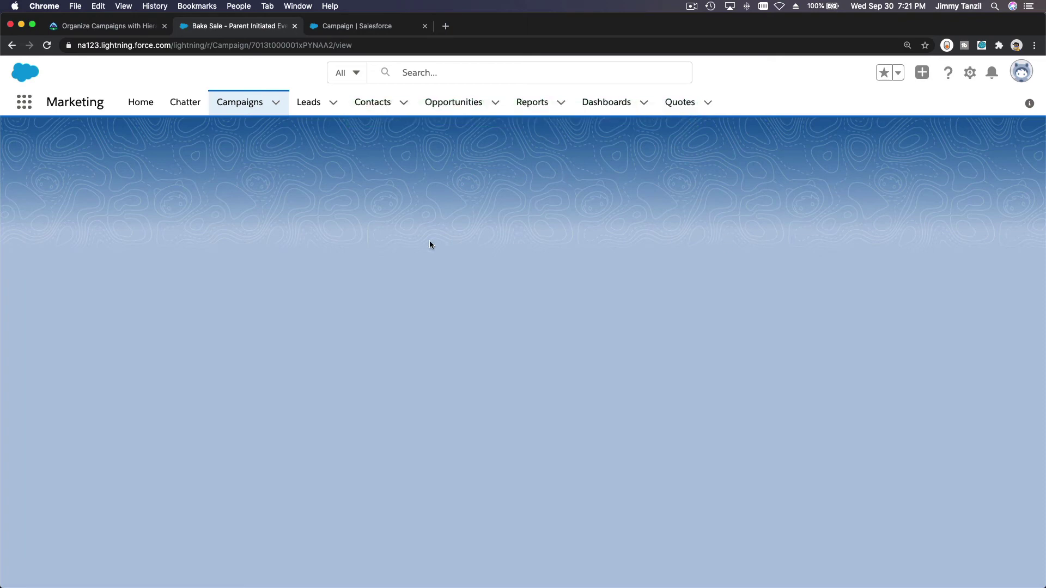
Step: Start a clone of the Lemonade Sale - Student Initiated Events campaign using the Donation record type
left_click(239, 102)
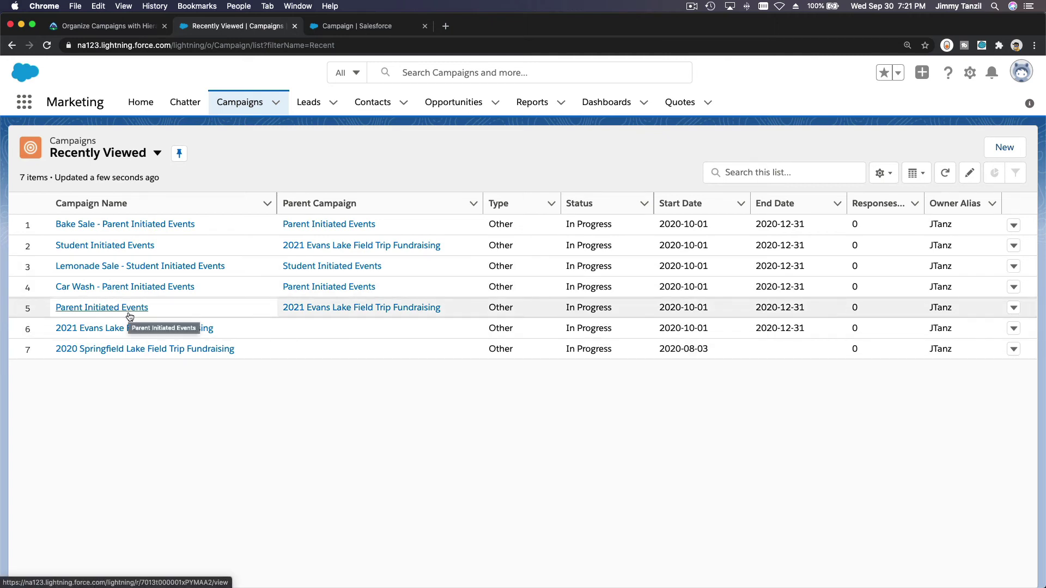
left_click(161, 267)
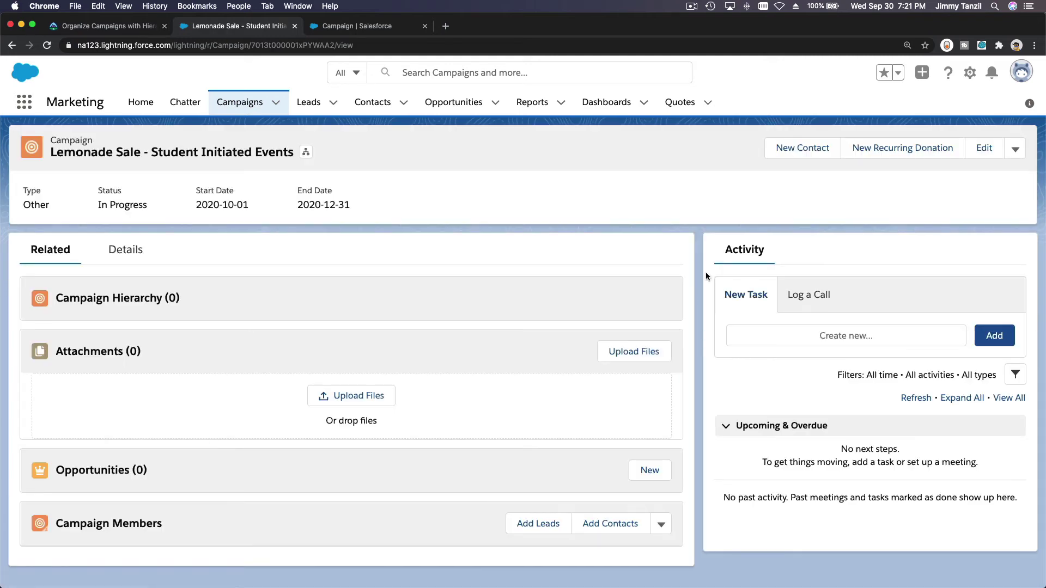
left_click(1016, 148)
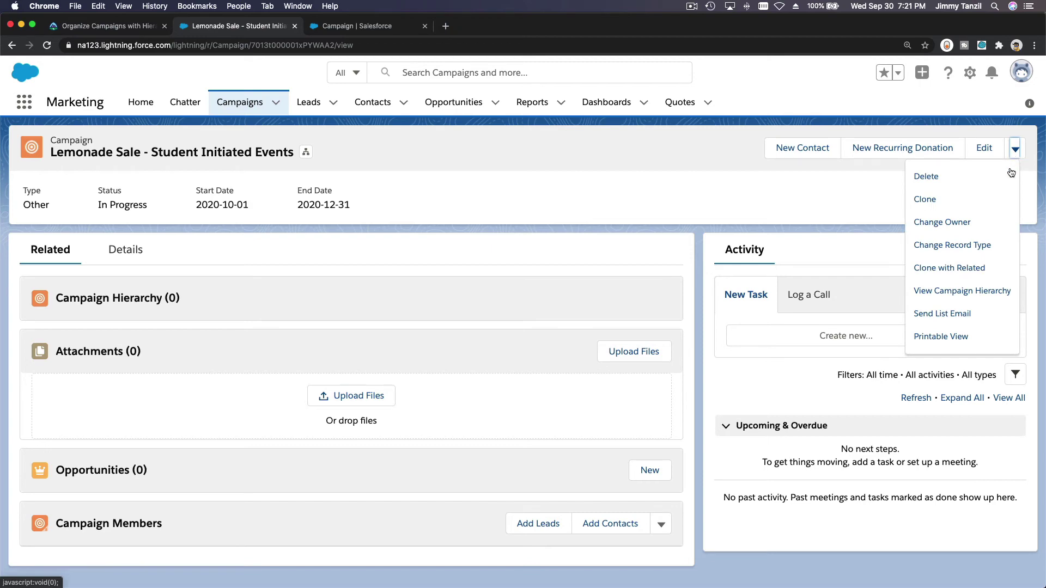
left_click(959, 200)
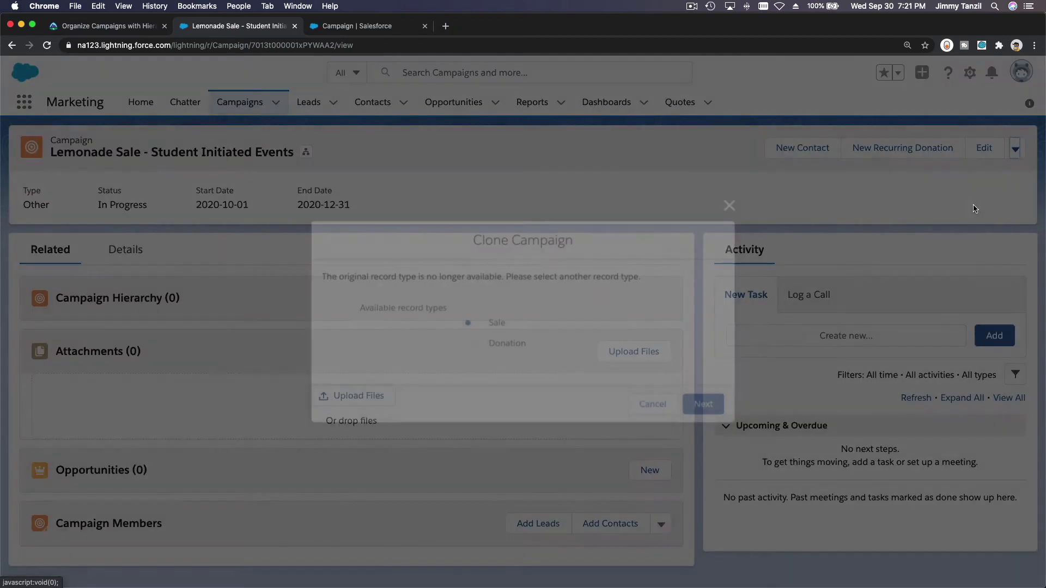
left_click(498, 343)
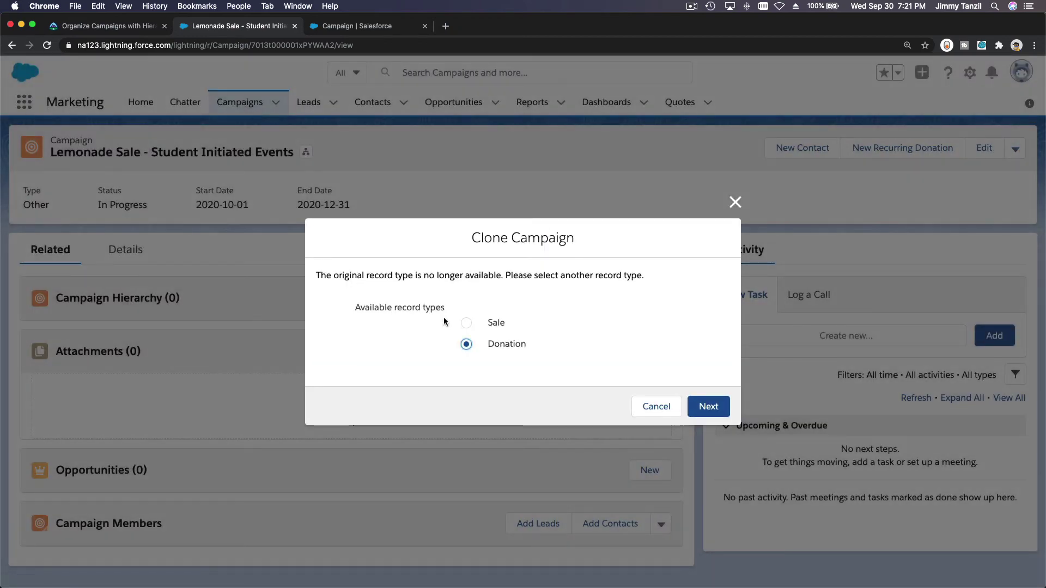
left_click(714, 406)
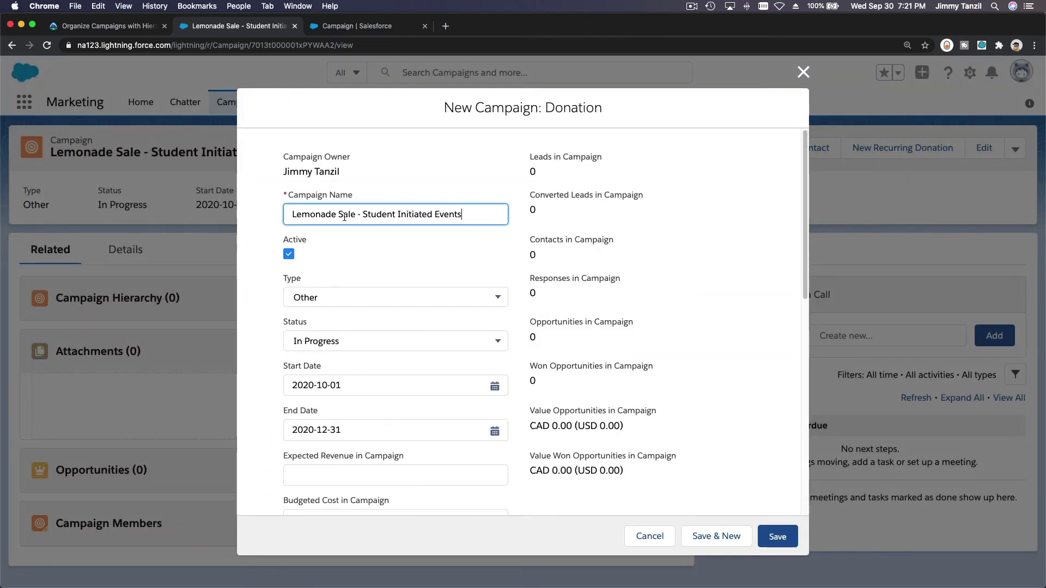
Step: Name the cloned campaign Donations - Student Initiated Events, keep Student Initiated Events as its parent, and save it
left_click_drag(354, 213, 279, 218)
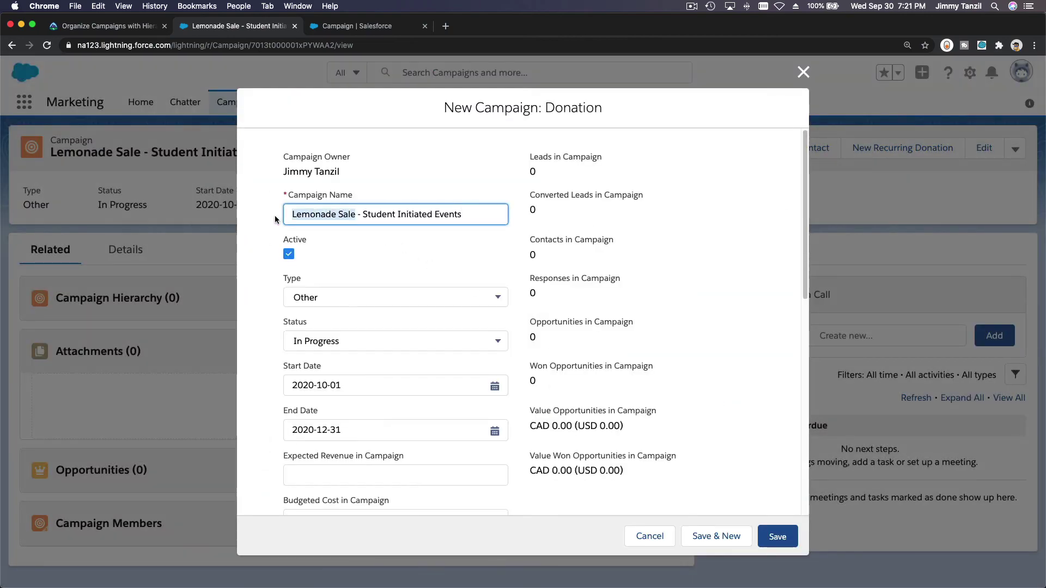
type("Donation")
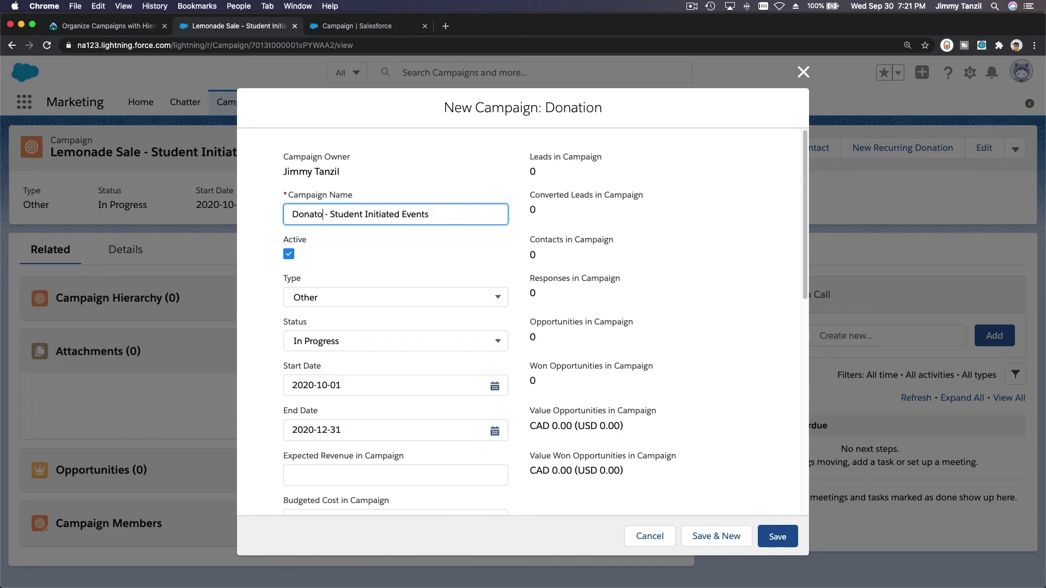
type("s")
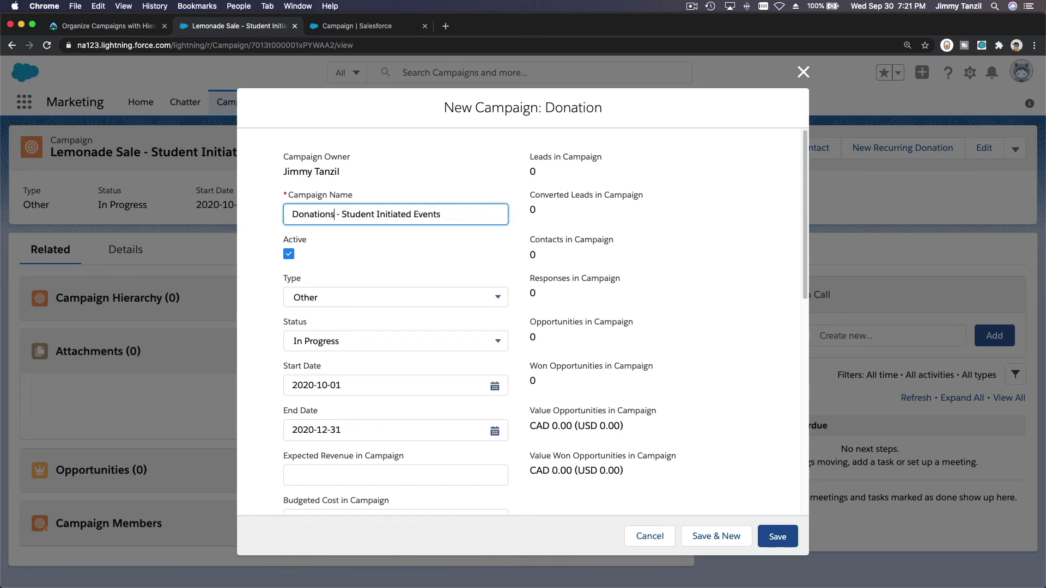
left_click(368, 263)
scroll(404, 266, "down", 1)
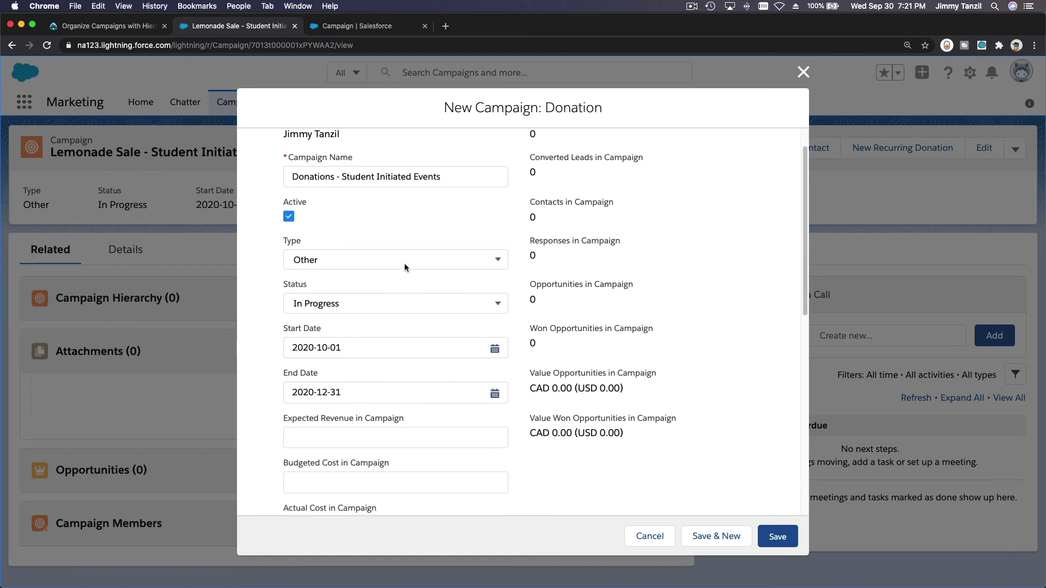
scroll(413, 232, "down", 5)
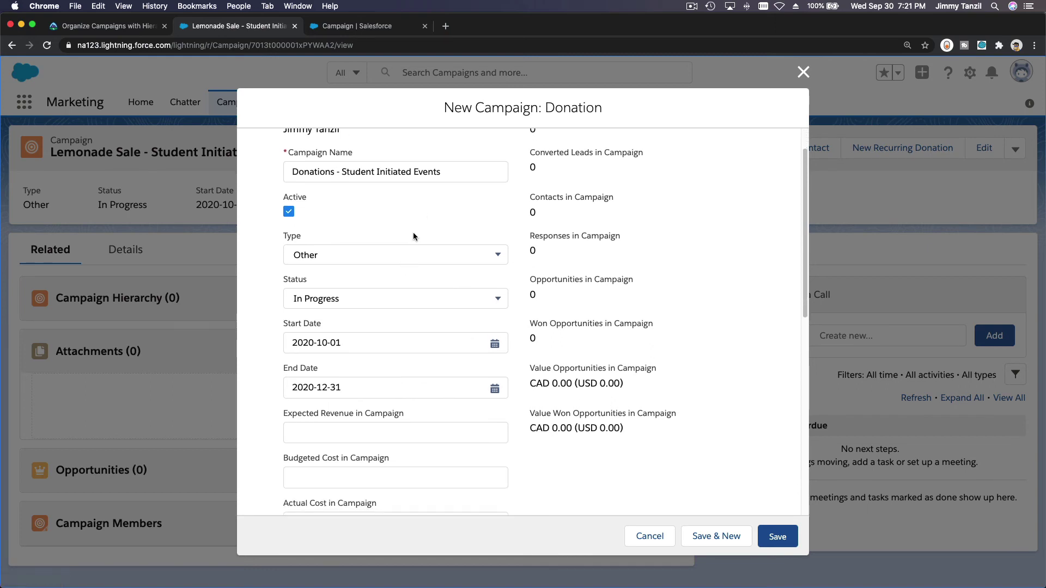
scroll(413, 233, "down", 3)
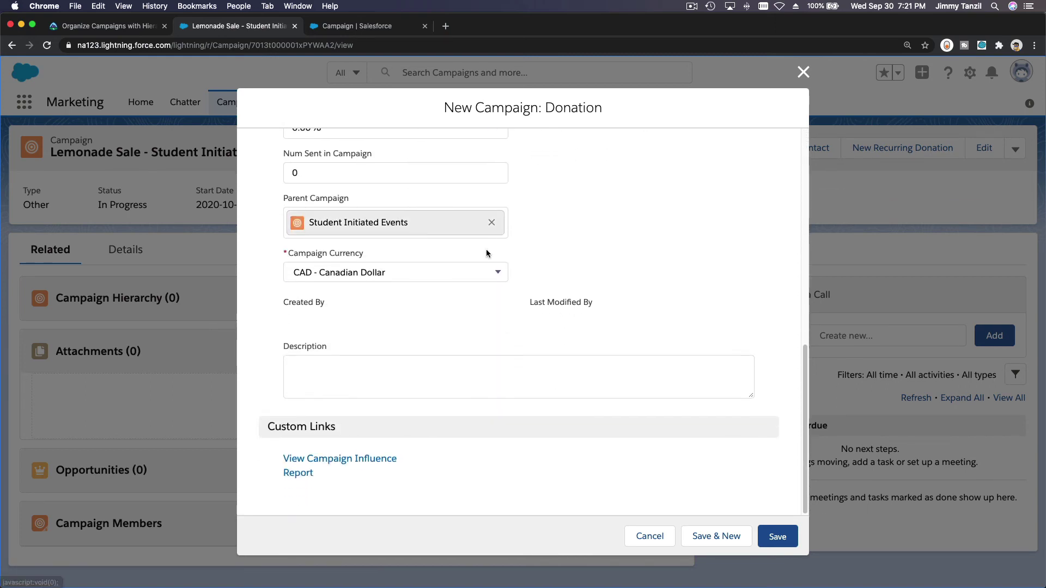
left_click(778, 537)
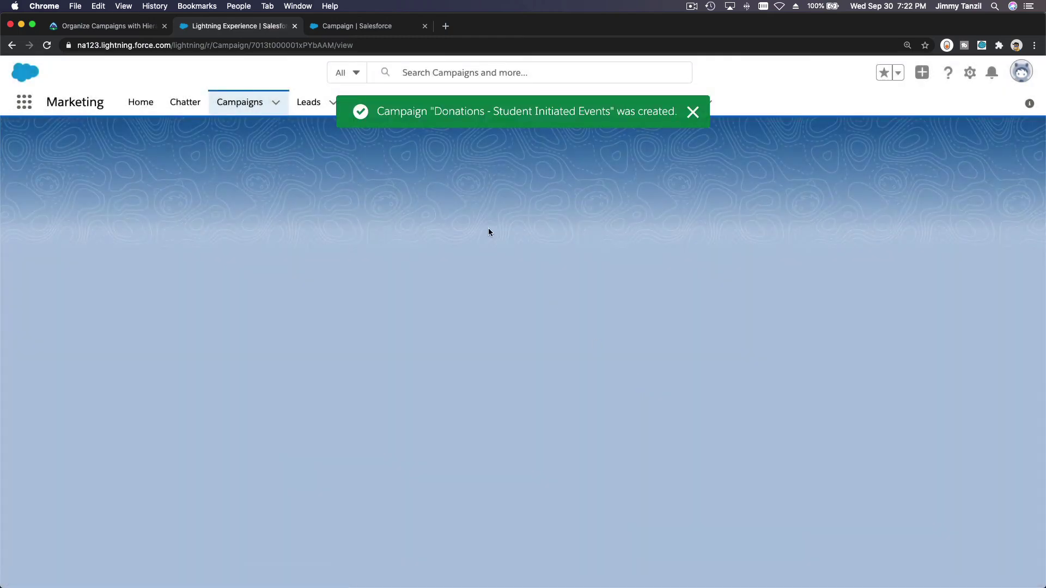
left_click(692, 112)
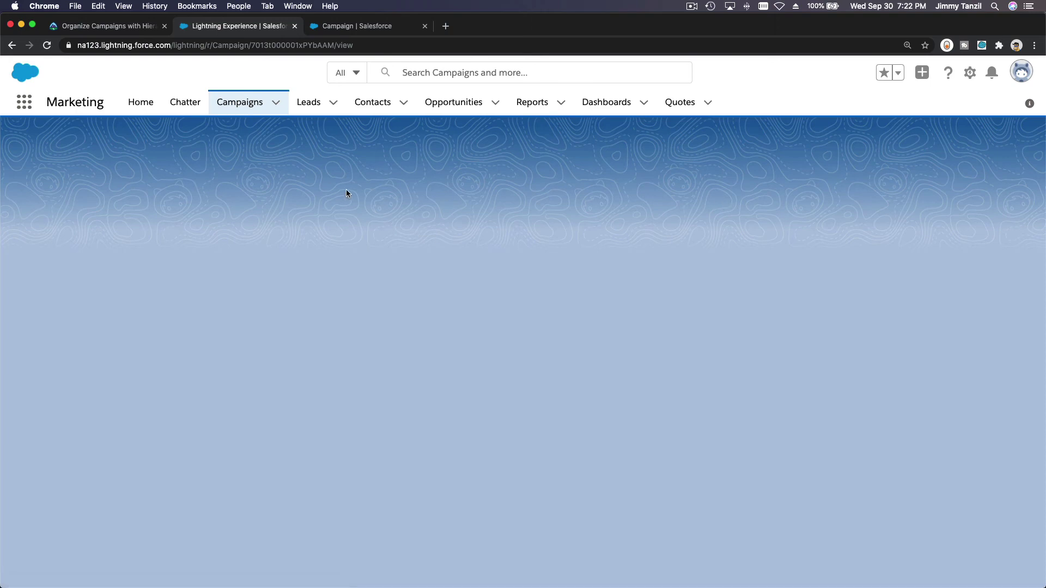
Step: View the campaign hierarchy of Donations - Student Initiated Events and widen the campaign name column to show the full names
left_click(240, 102)
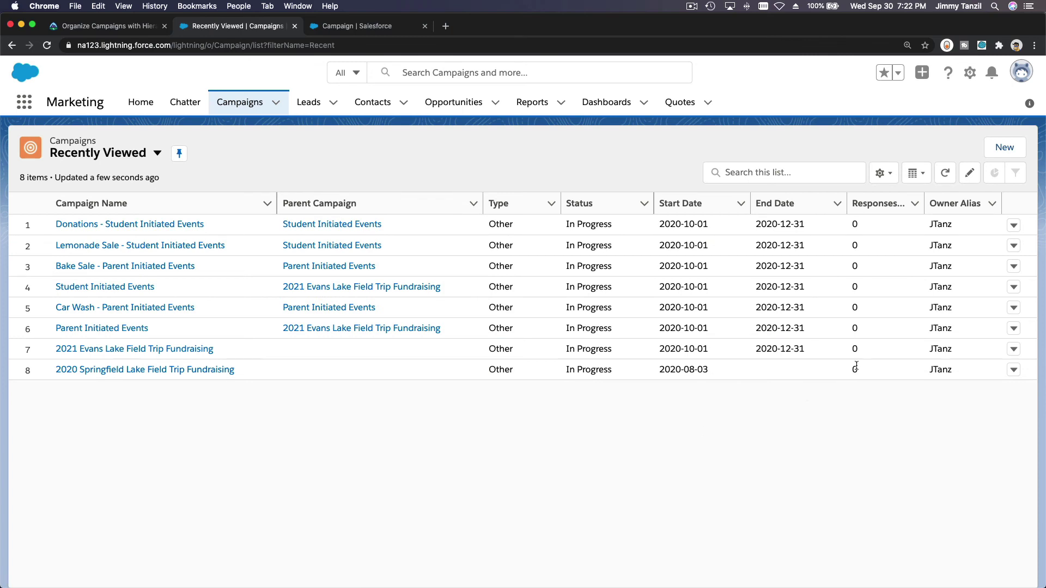
left_click(181, 224)
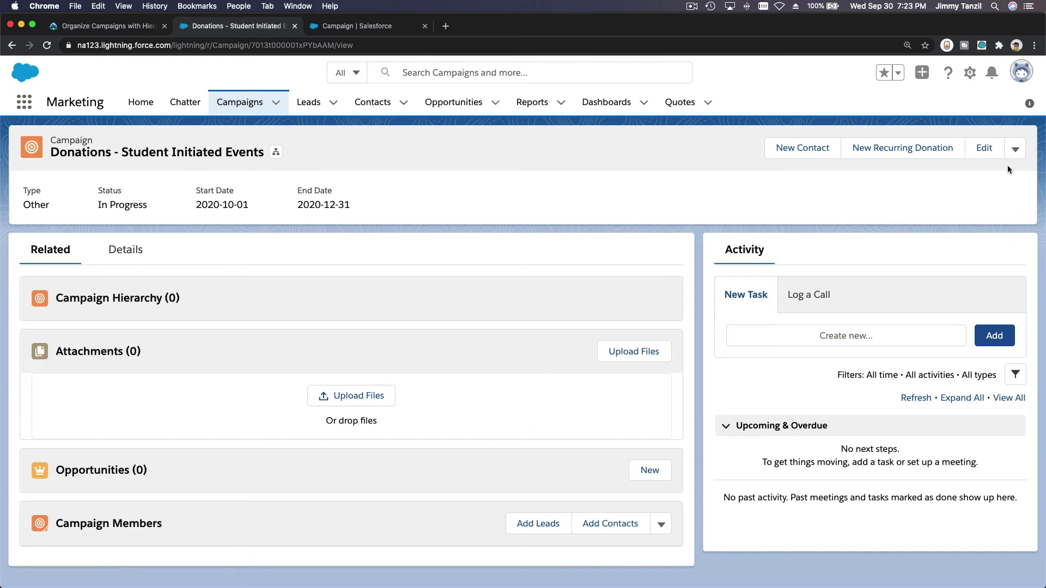
left_click(1015, 149)
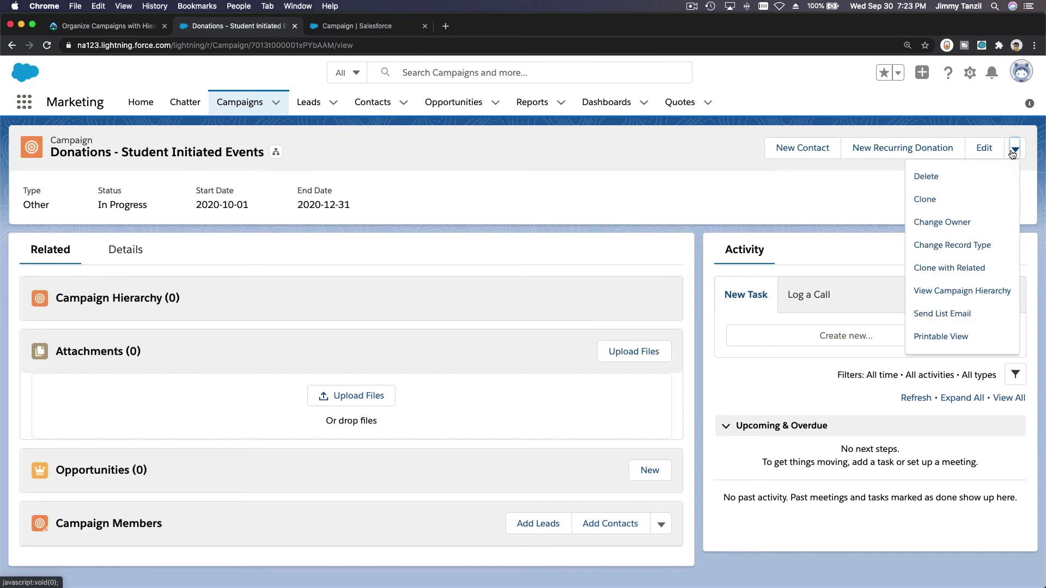
left_click(973, 292)
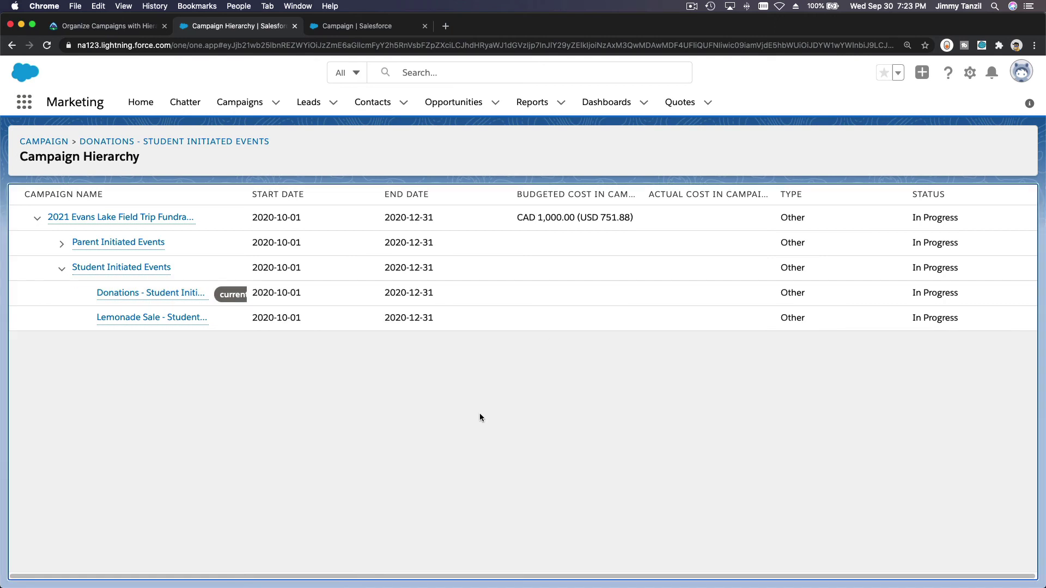
left_click_drag(246, 198, 365, 207)
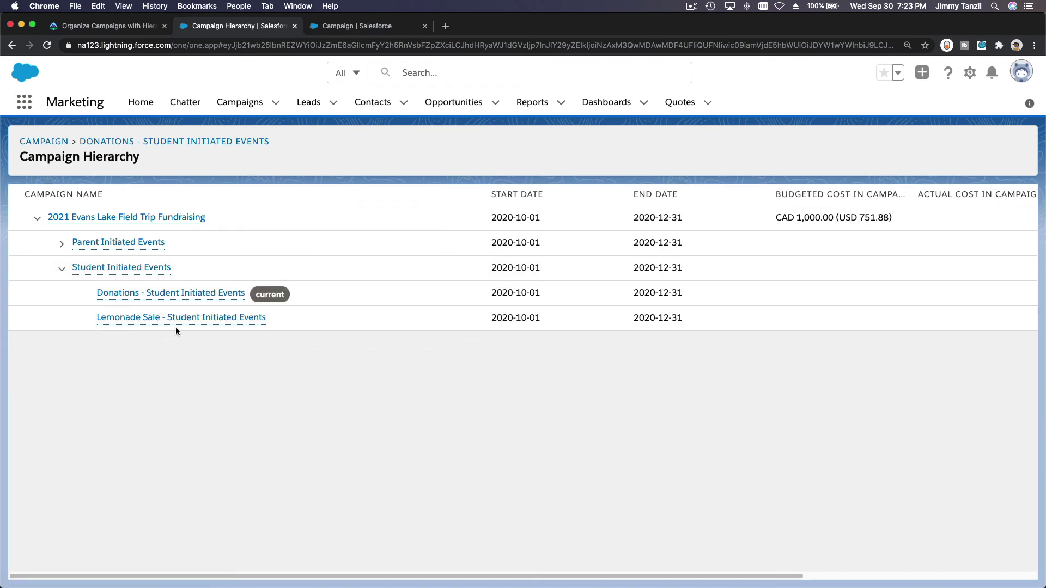
left_click(183, 376)
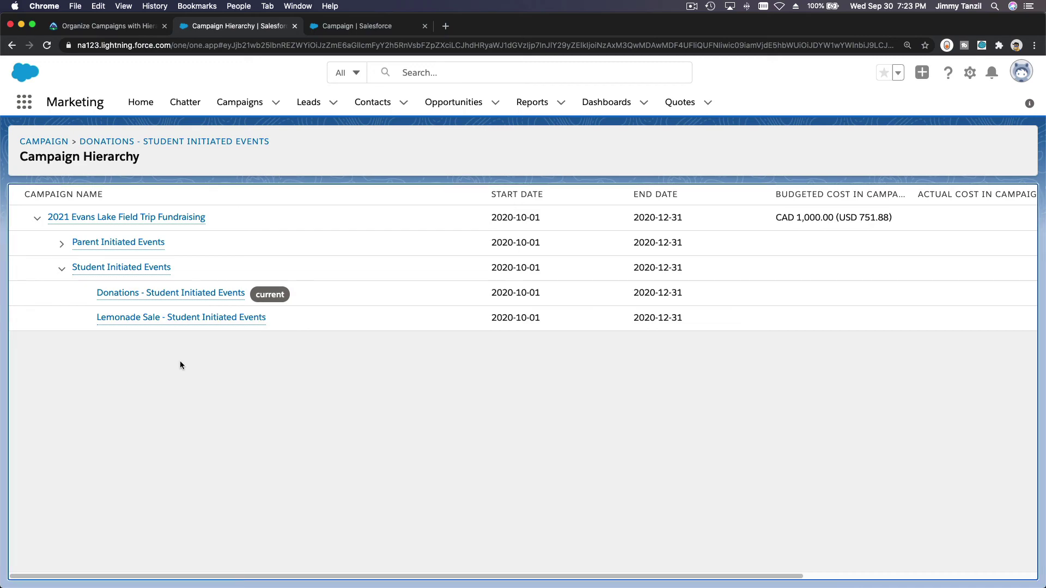
Step: Return to the Trailhead unit on campaign hierarchies and record types and go to its quiz
left_click(82, 26)
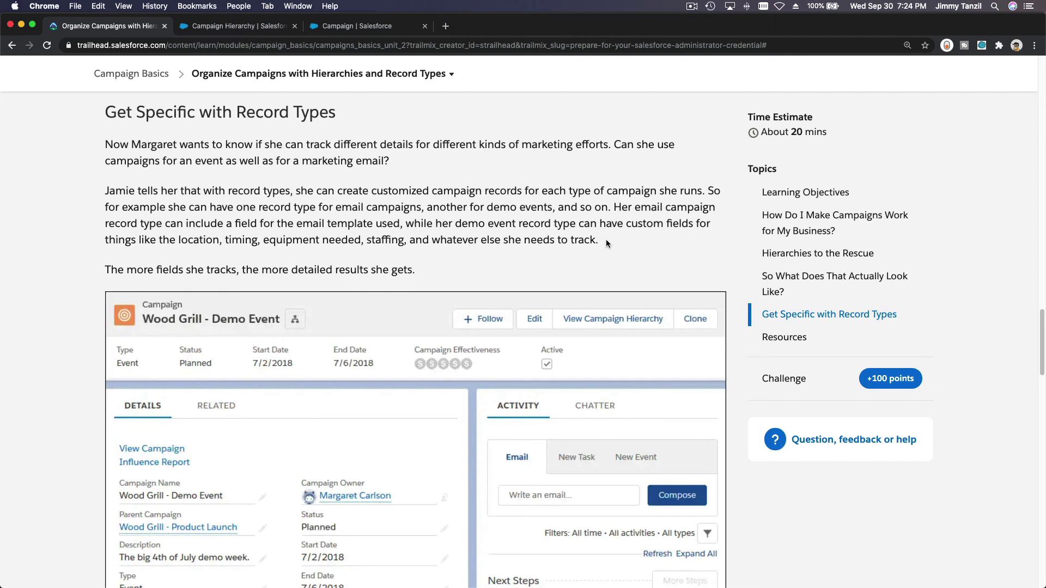
scroll(606, 240, "down", 10)
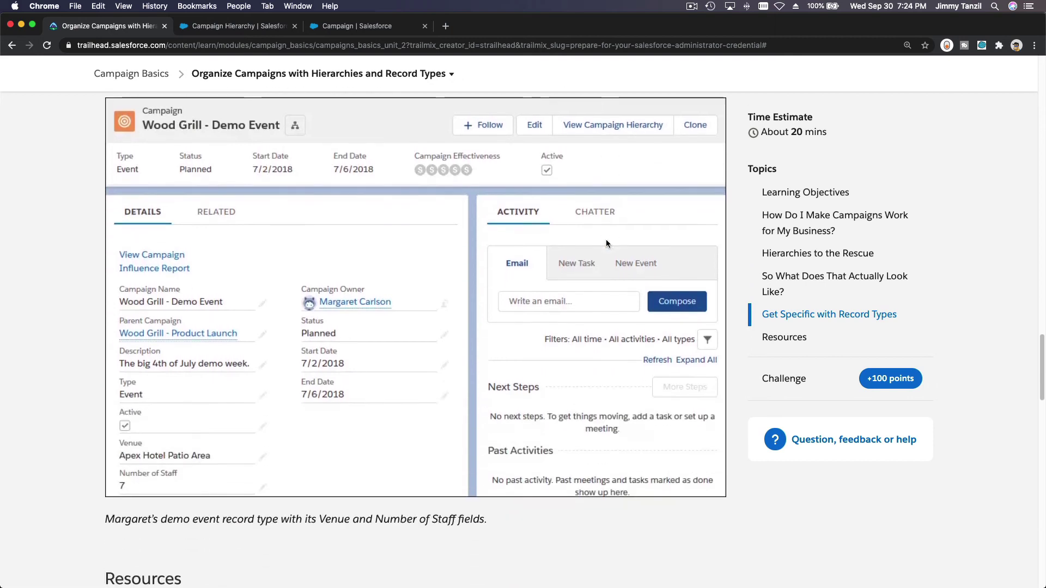
scroll(607, 243, "down", 10)
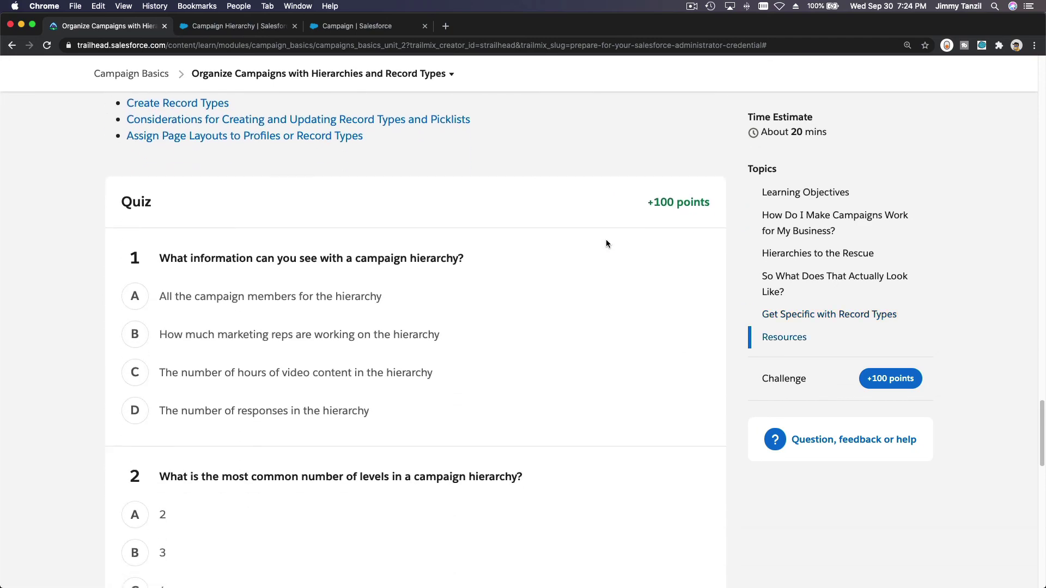
Step: Answer quiz questions 1 to 3 with the number of responses in the hierarchy, 3 levels, and entering a campaign name in the Parent Campaign field
scroll(608, 244, "up", 1)
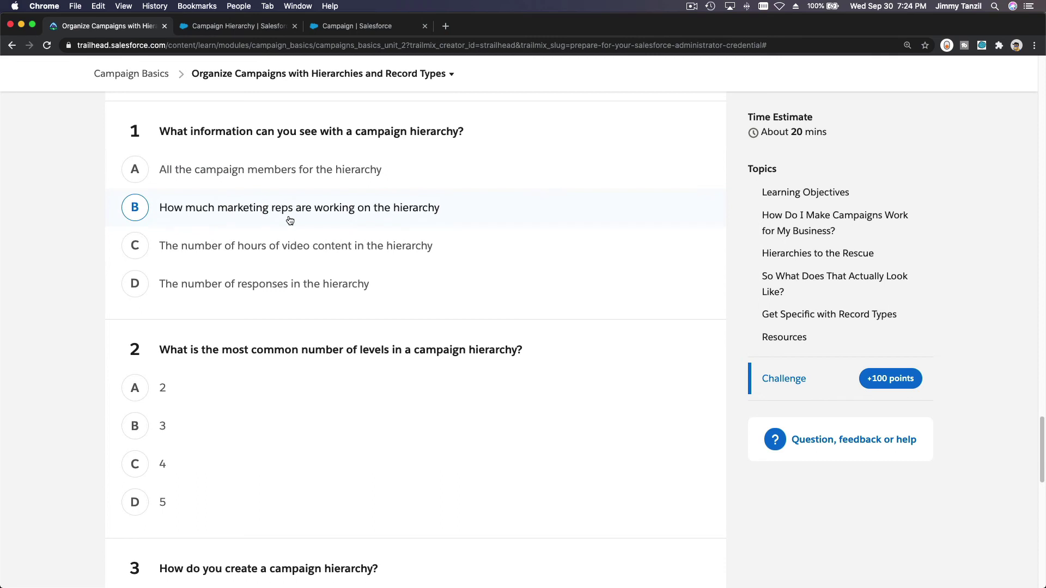
left_click(300, 290)
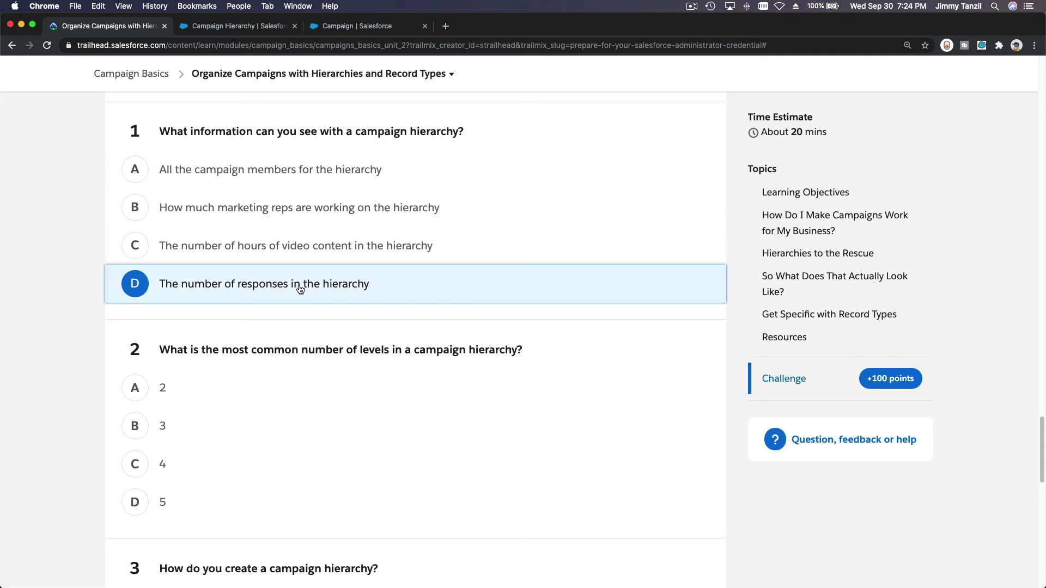
left_click(278, 430)
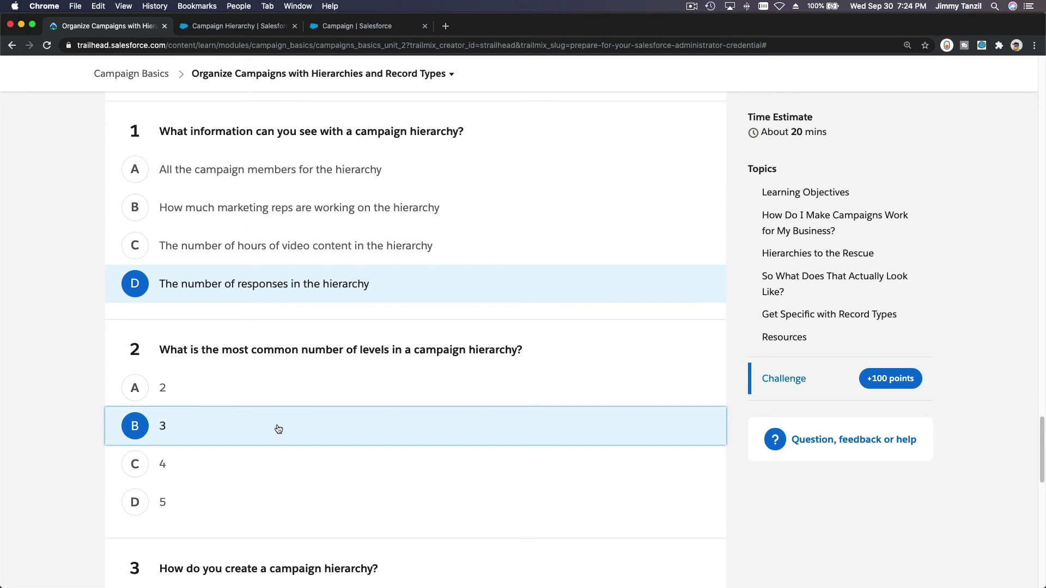
scroll(278, 429, "down", 5)
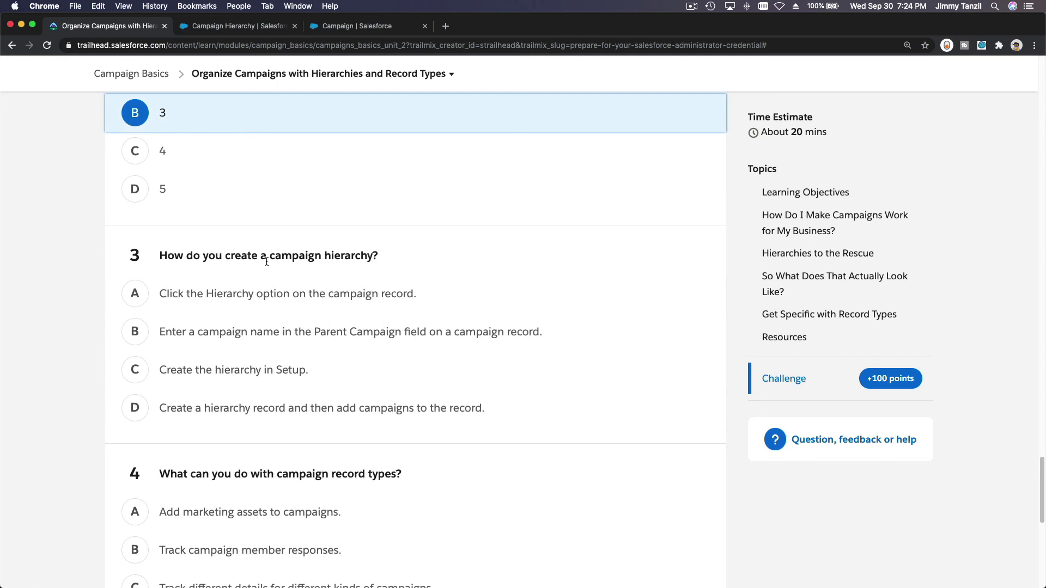
left_click(270, 341)
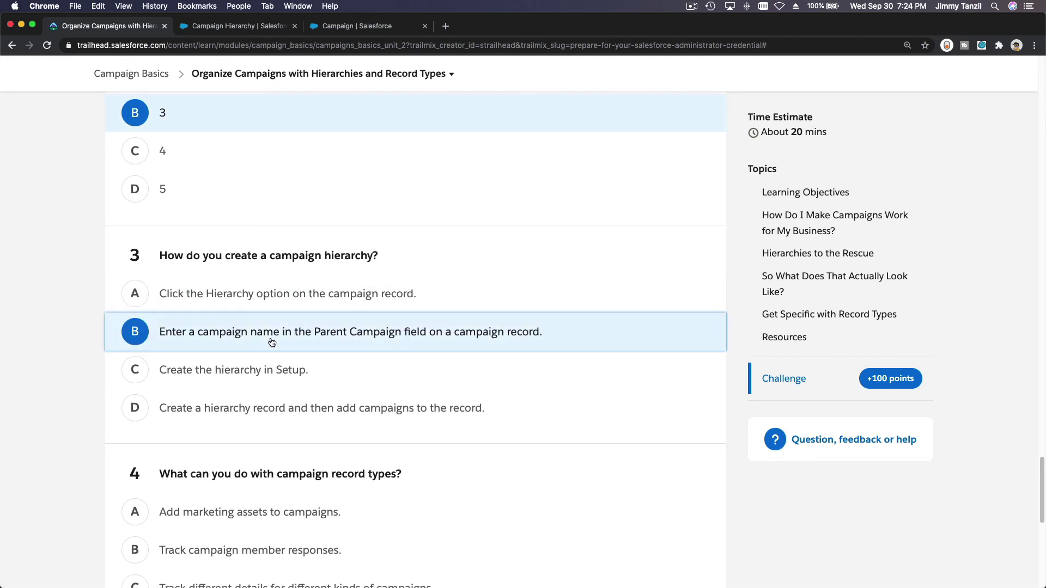
Step: Answer question 4 with tracking different details for different kinds of campaigns, and submit the quiz for checking
scroll(272, 342, "down", 1)
scroll(272, 343, "down", 3)
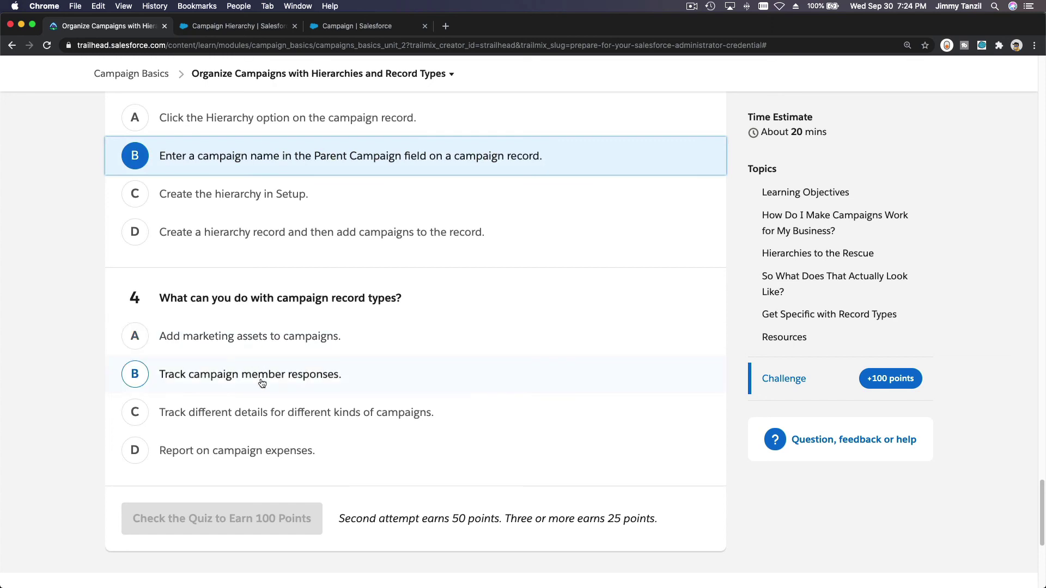
left_click(261, 418)
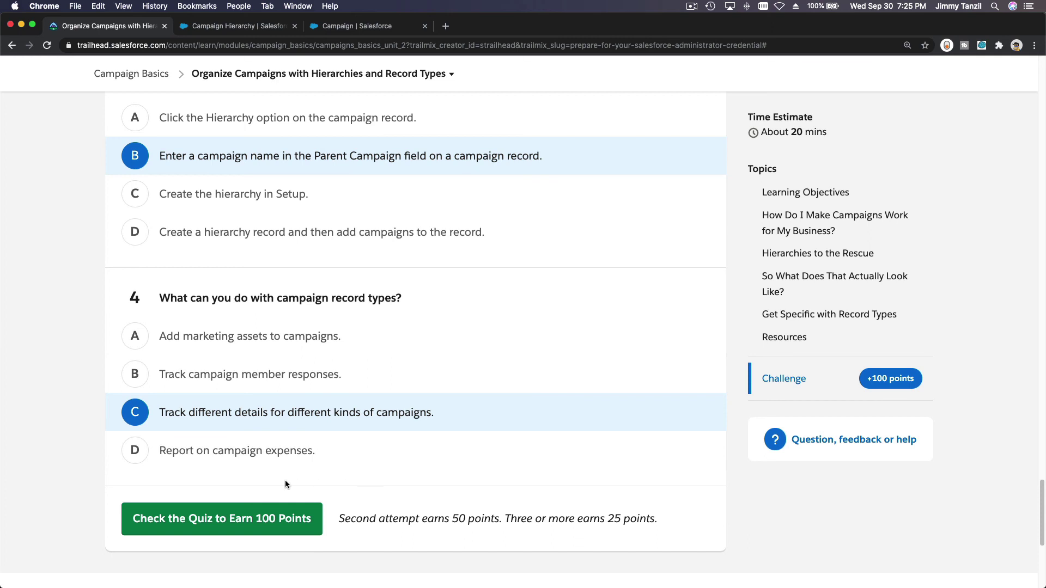
left_click(231, 527)
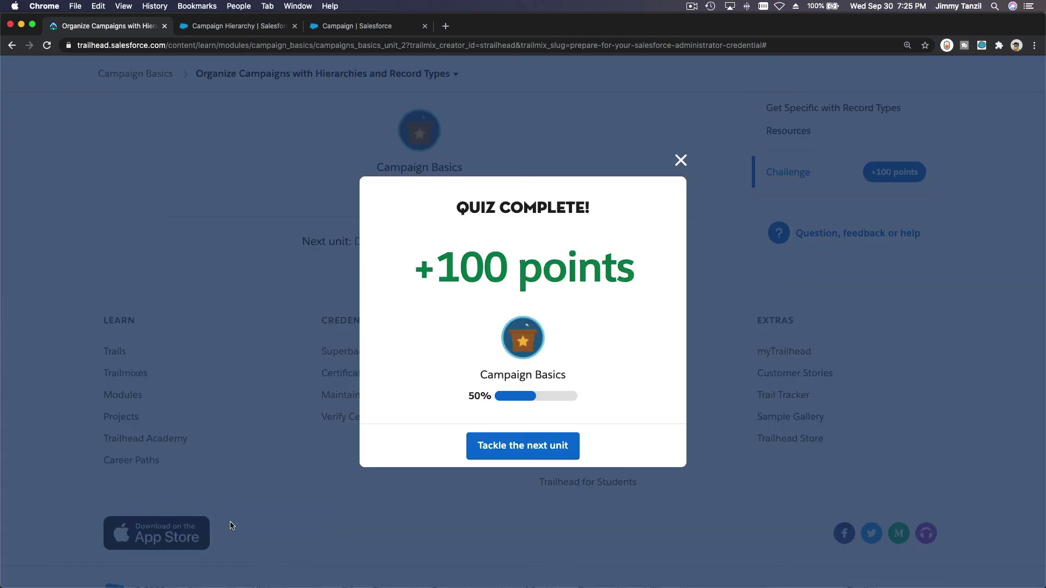